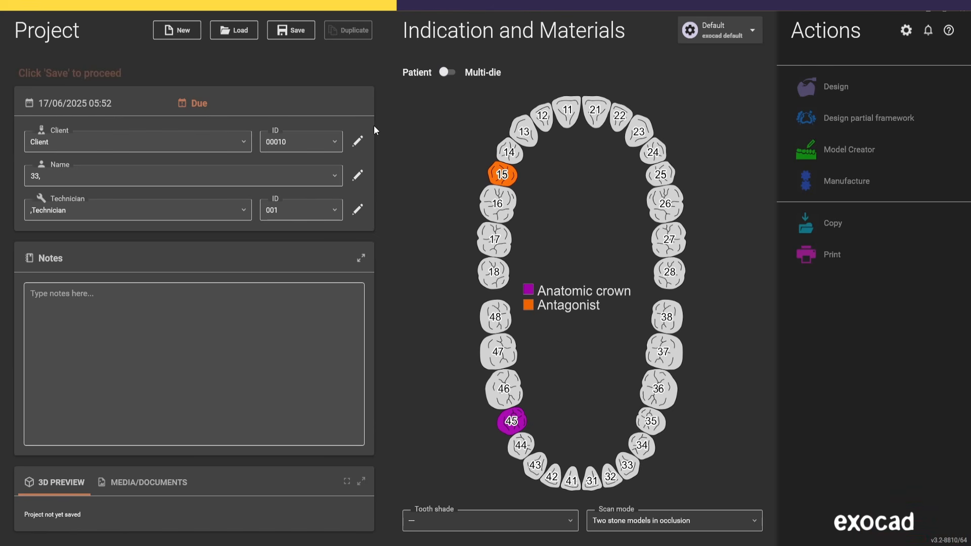
Step: Save the project and load the Lowerjaw, ScanBodyScan, Gingiva and Upperjaw scans into its design
{"action": "left_click", "coordinate": [292, 32]}
{"action": "left_click", "coordinate": [837, 90]}
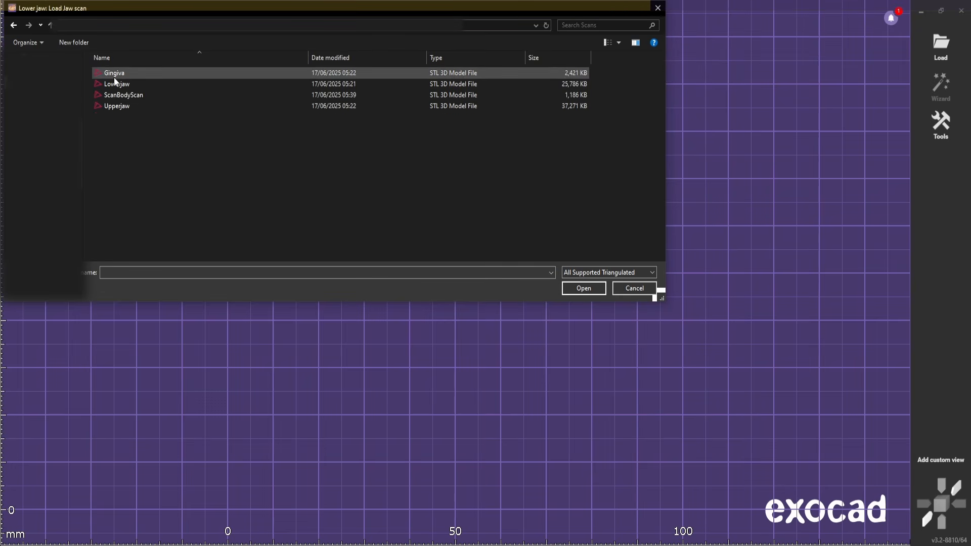
{"action": "double_click", "coordinate": [117, 84]}
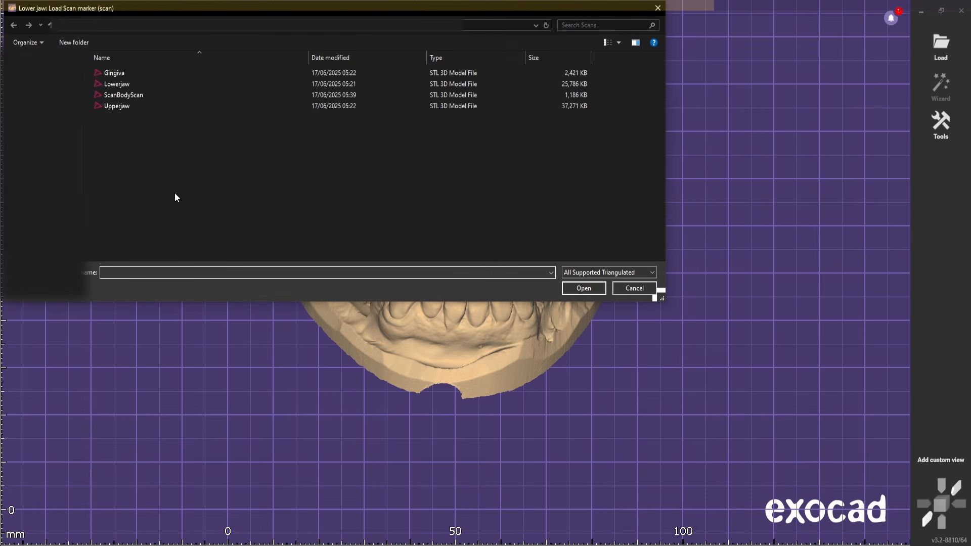
{"action": "left_click", "coordinate": [119, 96]}
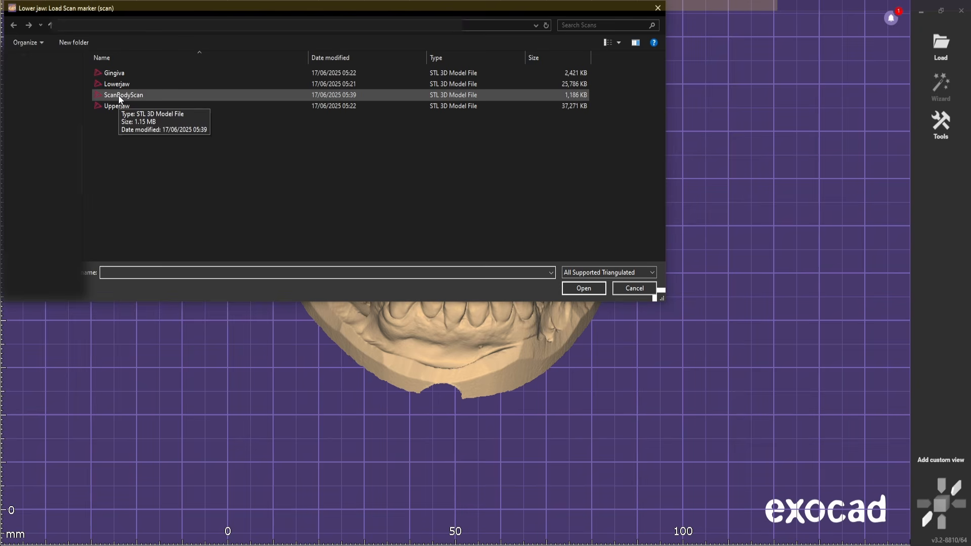
{"action": "double_click", "coordinate": [119, 96]}
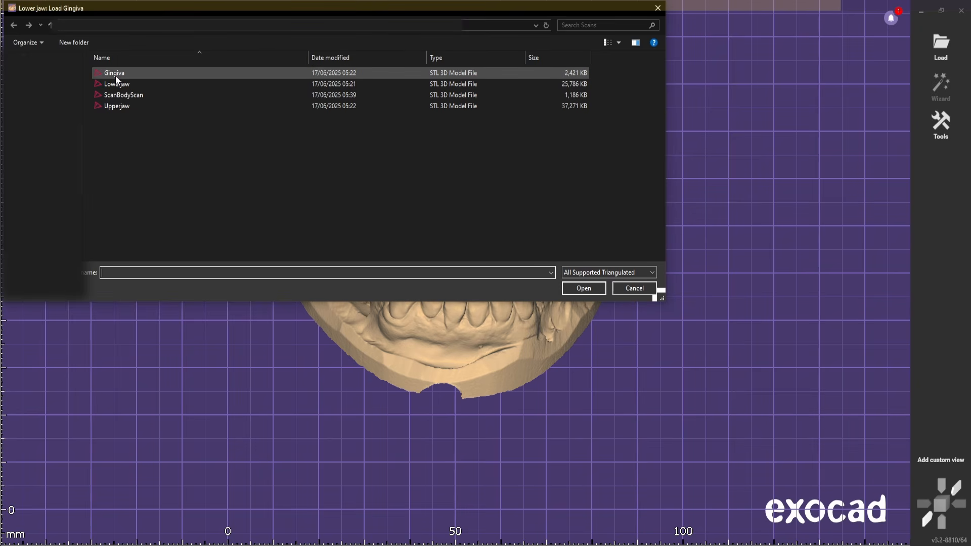
{"action": "double_click", "coordinate": [115, 75]}
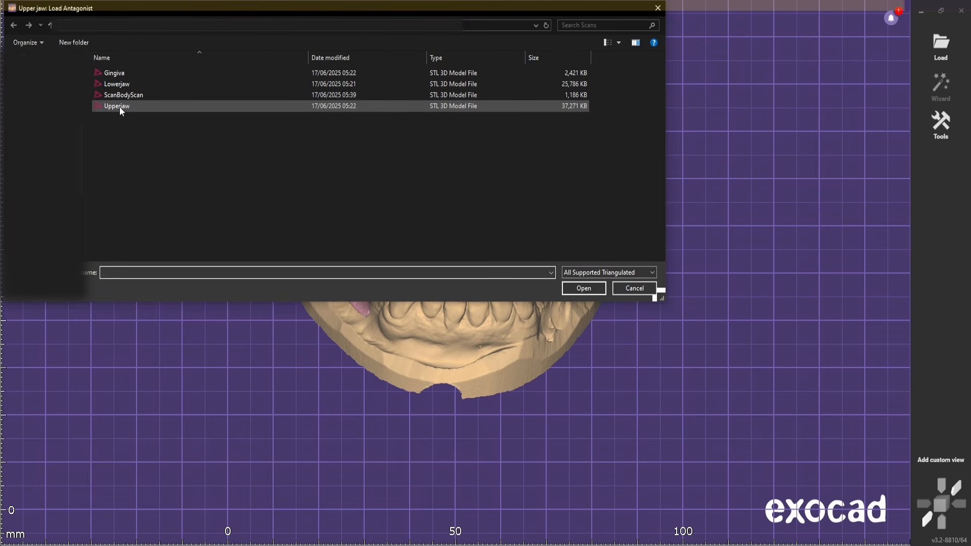
{"action": "double_click", "coordinate": [119, 107]}
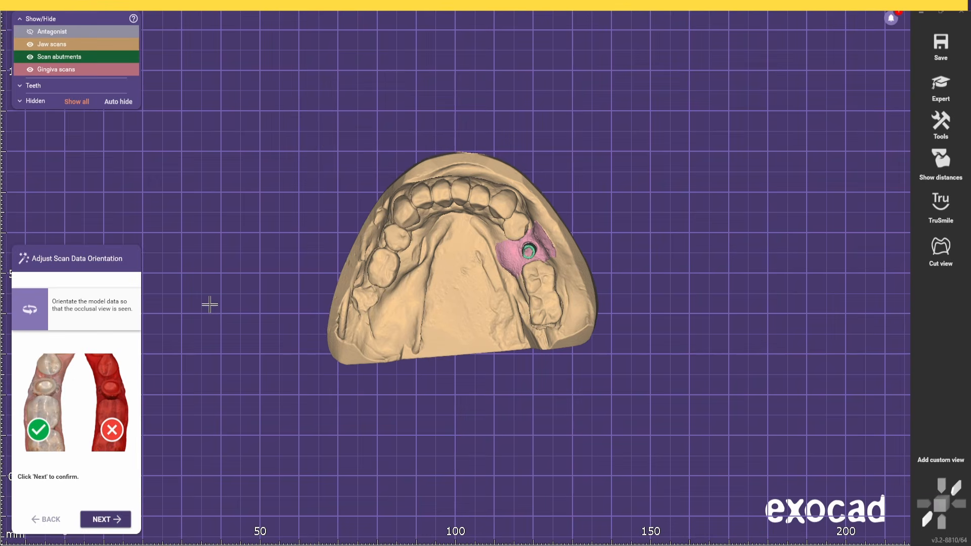
Step: Accept the occlusal scan orientation and select the Straumann Variobase library with the NNC Narrow Neck scanbody and D3.9 AH3.7 option for tooth 45
{"action": "left_click", "coordinate": [104, 518]}
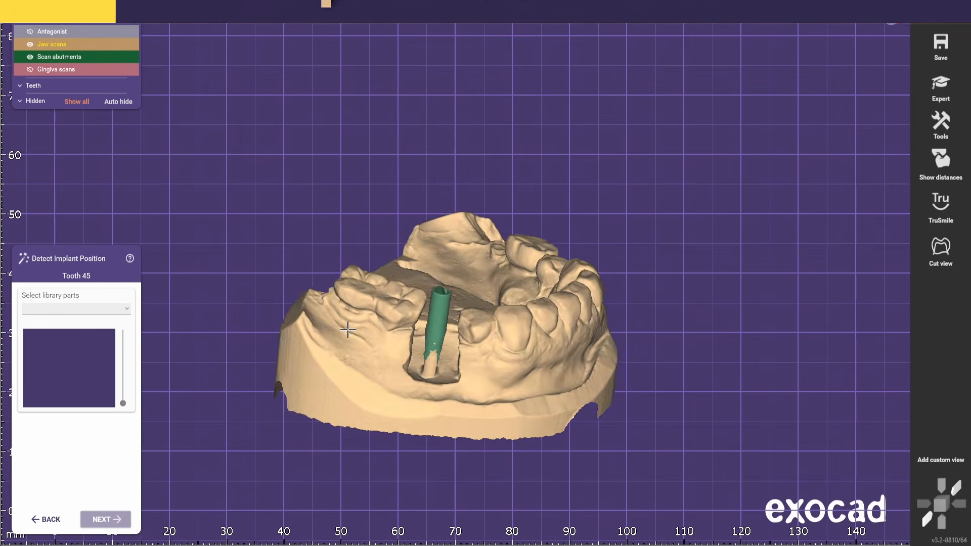
{"action": "left_click", "coordinate": [125, 310]}
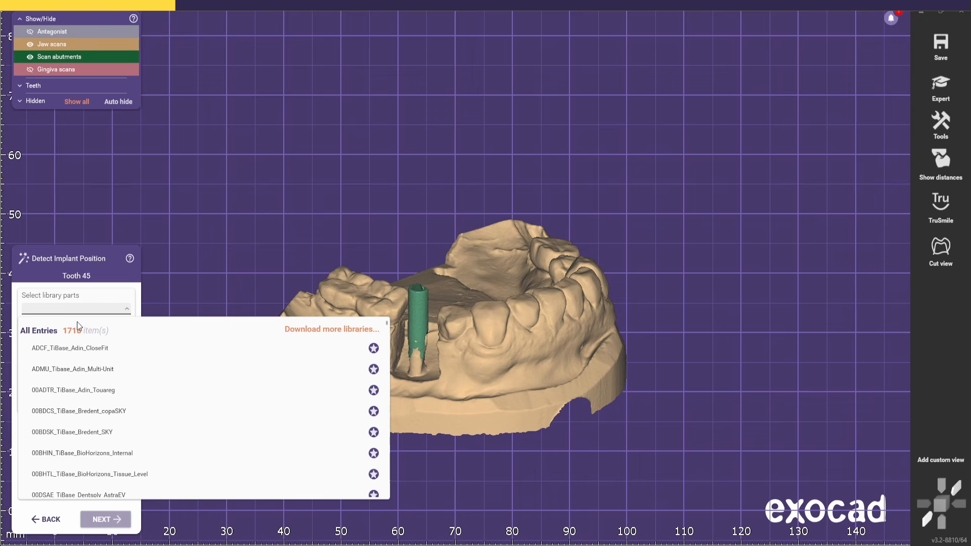
{"action": "type", "text": "straumann"}
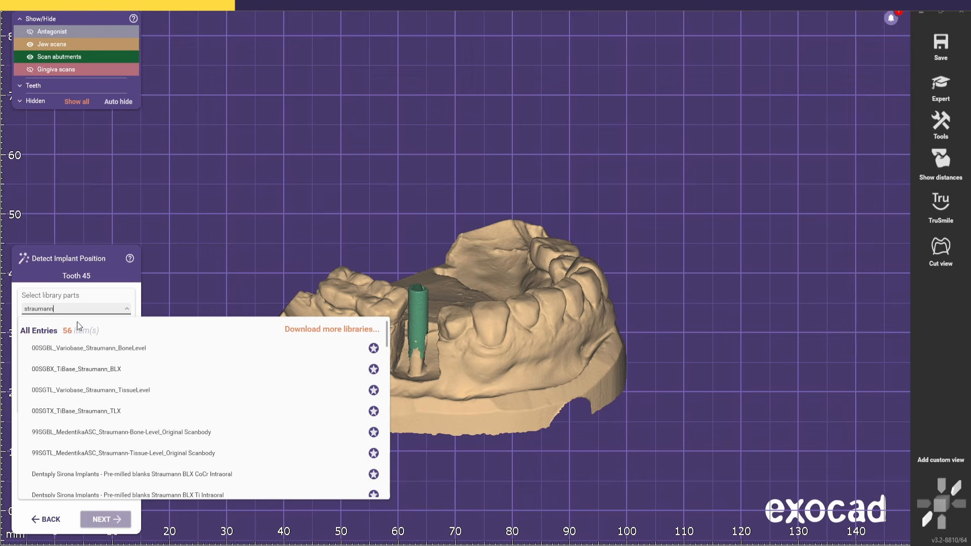
{"action": "scroll", "coordinate": [134, 398], "scroll_direction": "down", "scroll_amount": 10}
{"action": "left_click", "coordinate": [122, 478]}
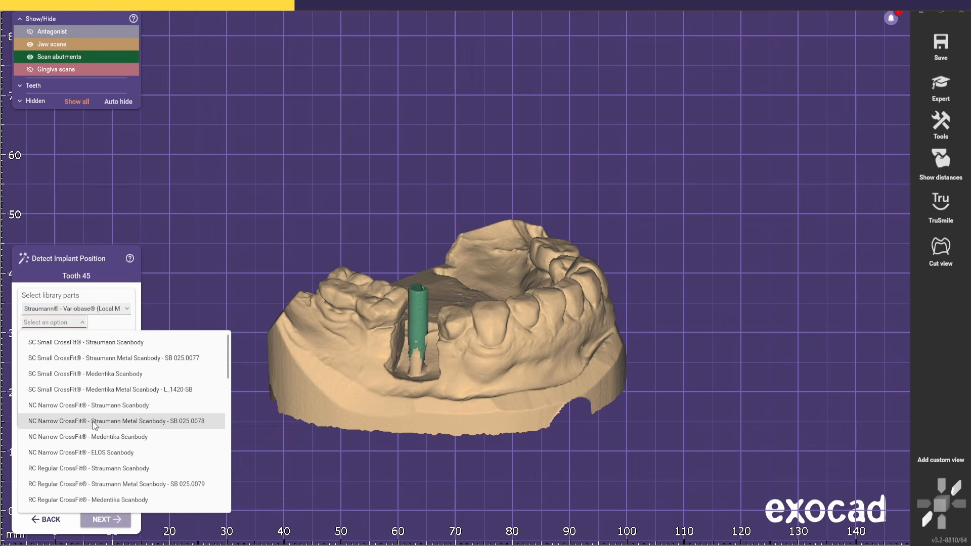
{"action": "scroll", "coordinate": [93, 420], "scroll_direction": "down", "scroll_amount": 4}
{"action": "left_click", "coordinate": [114, 342]}
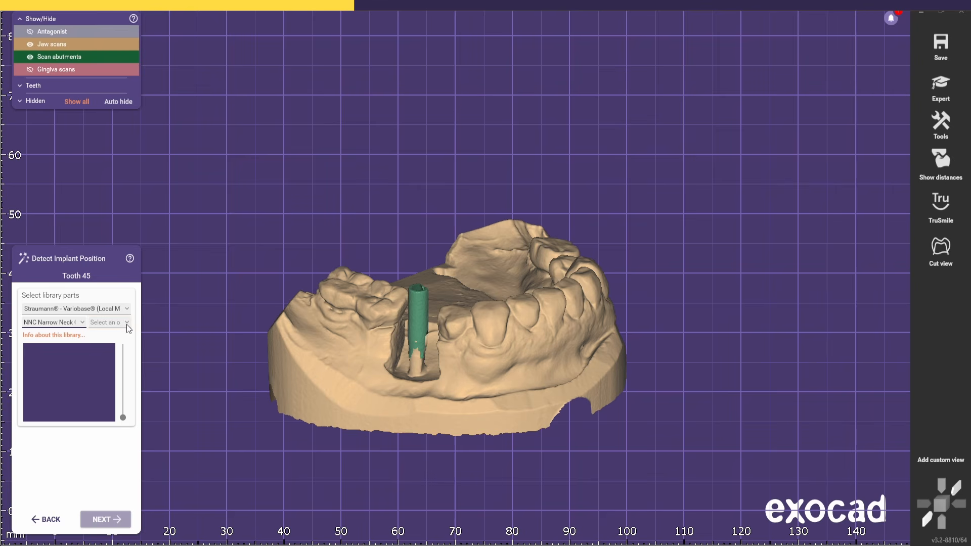
{"action": "left_click", "coordinate": [127, 323]}
{"action": "left_click", "coordinate": [126, 341]}
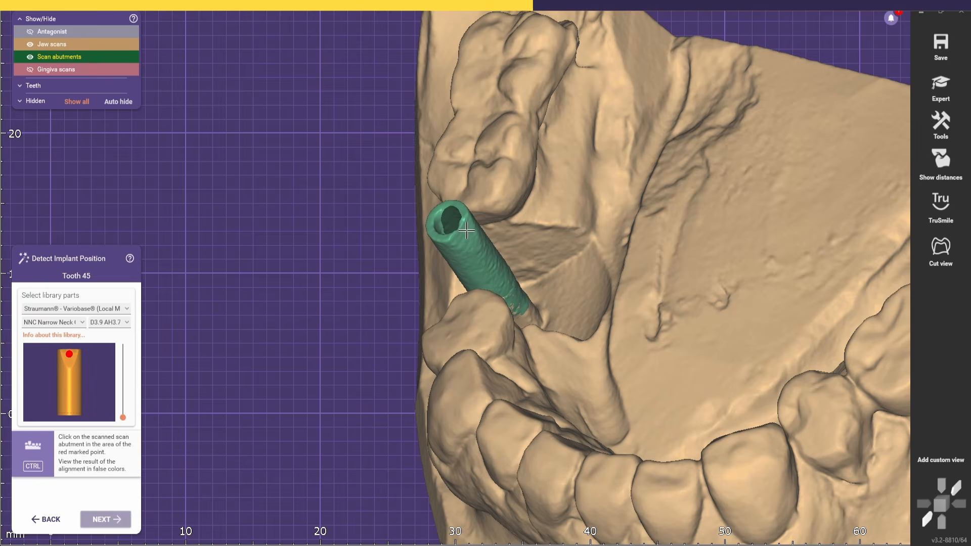
Step: Align the library scanbody to the scanned abutment at tooth 45 and proceed past the emergence profile to tooth placement
{"action": "left_click", "coordinate": [463, 236]}
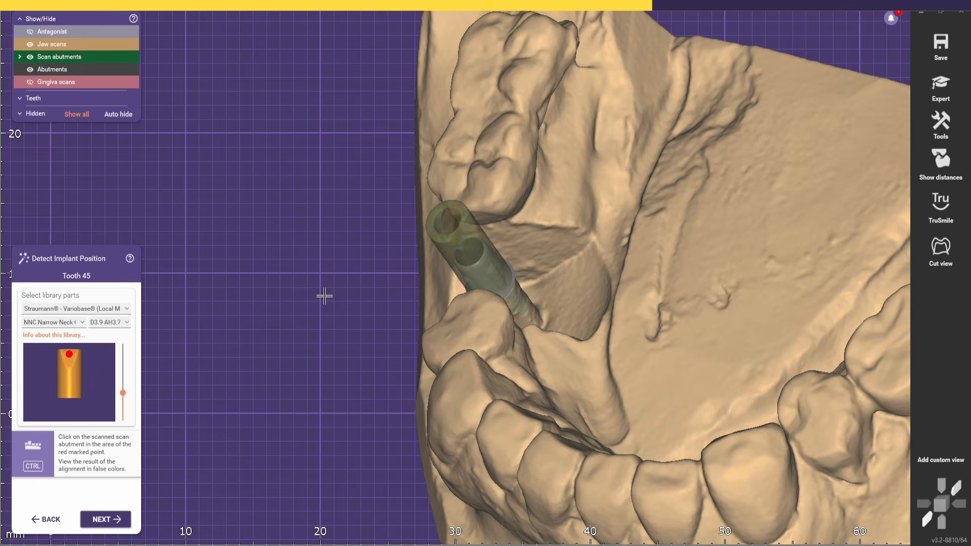
{"action": "right_click_drag", "start_coordinate": [358, 316], "coordinate": [201, 293]}
{"action": "right_click_drag", "start_coordinate": [427, 308], "coordinate": [212, 371]}
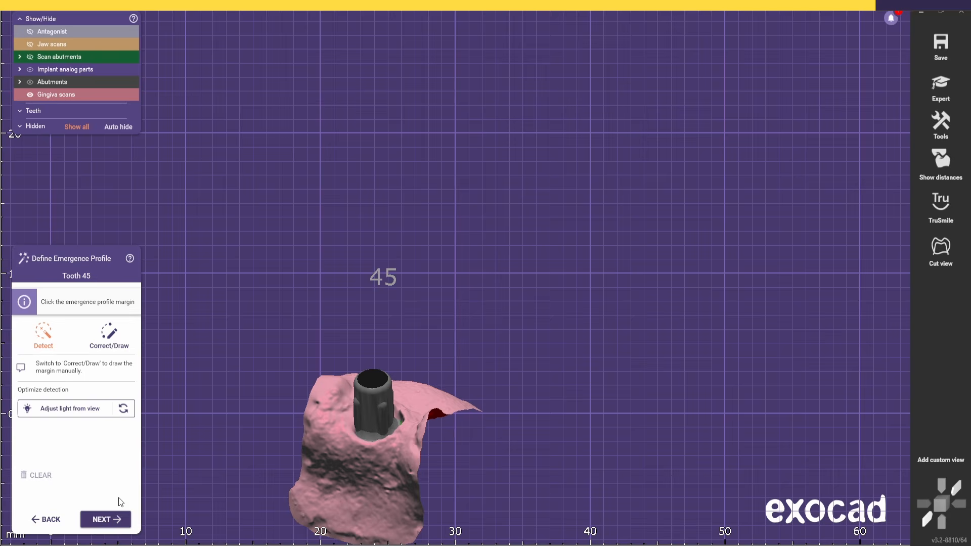
{"action": "left_click", "coordinate": [105, 519]}
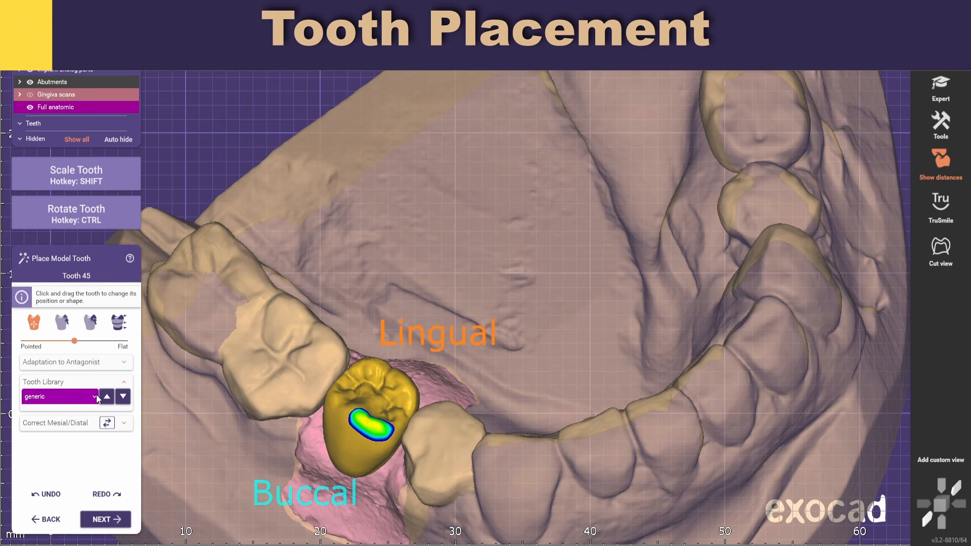
Step: Switch the crown's tooth library from generic to Miguel Soares - NEW GENERIC
{"action": "left_click", "coordinate": [96, 397]}
{"action": "scroll", "coordinate": [426, 324], "scroll_direction": "right", "scroll_amount": 5}
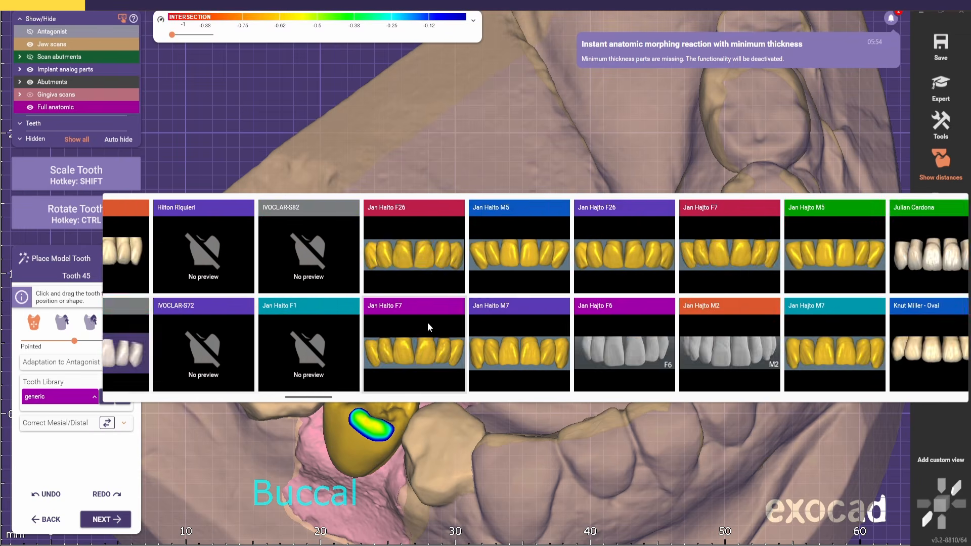
{"action": "scroll", "coordinate": [427, 323], "scroll_direction": "right", "scroll_amount": 5}
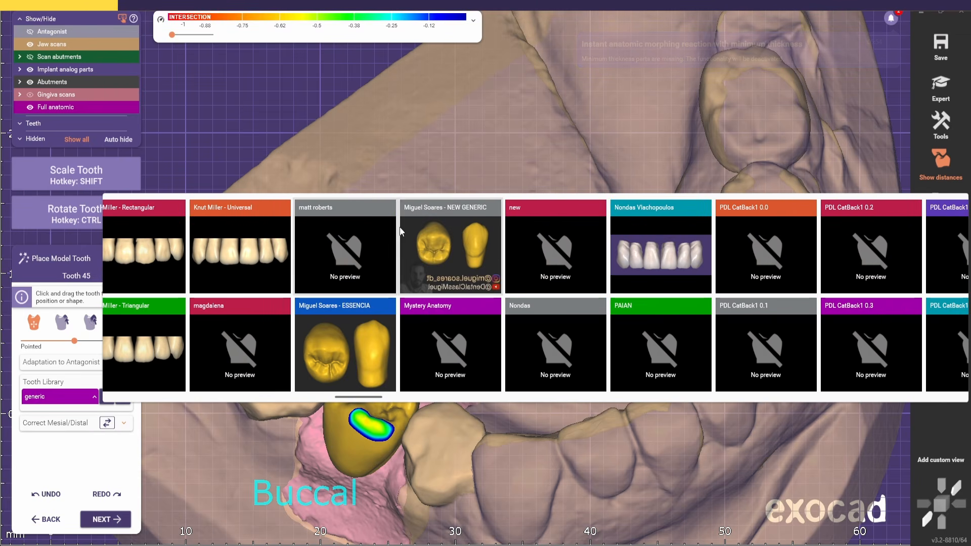
{"action": "left_click", "coordinate": [445, 245]}
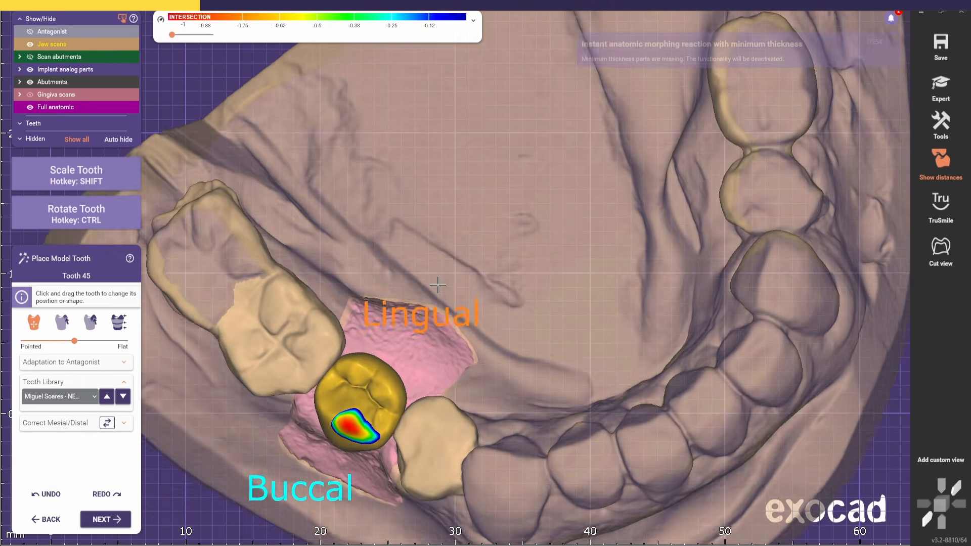
Step: Set the crown's cusps fully flat and rotate the tooth to reduce the buccal cusp's intersection with the antagonist
{"action": "right_click_drag", "start_coordinate": [437, 285], "coordinate": [550, 278]}
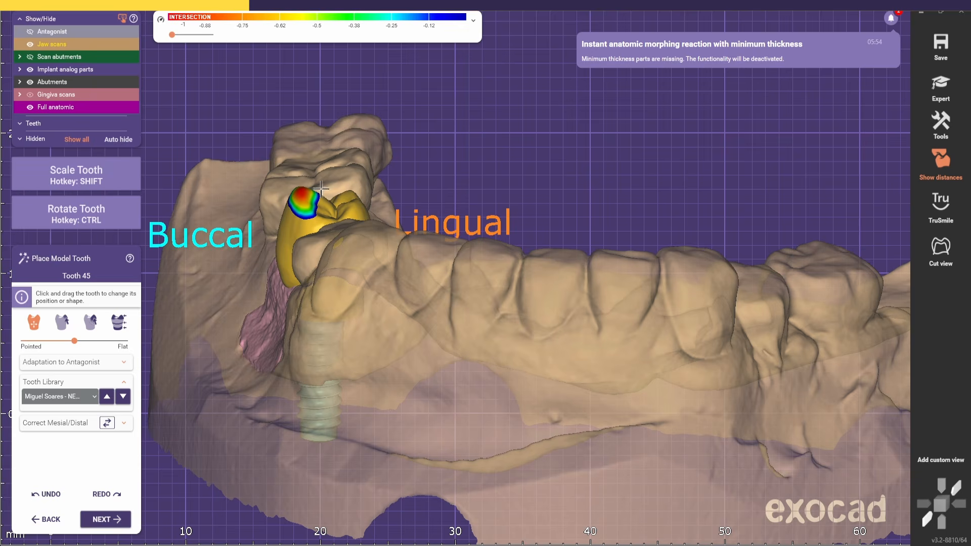
{"action": "left_click_drag", "start_coordinate": [78, 343], "coordinate": [126, 343]}
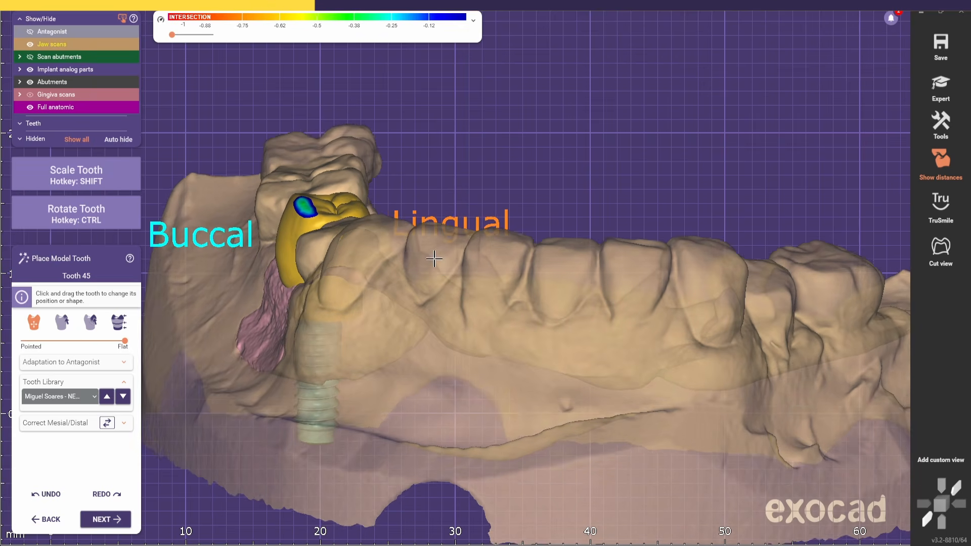
{"action": "middle_click_drag", "start_coordinate": [438, 256], "coordinate": [470, 281]}
{"action": "scroll", "coordinate": [397, 248], "scroll_direction": "up", "scroll_amount": 2}
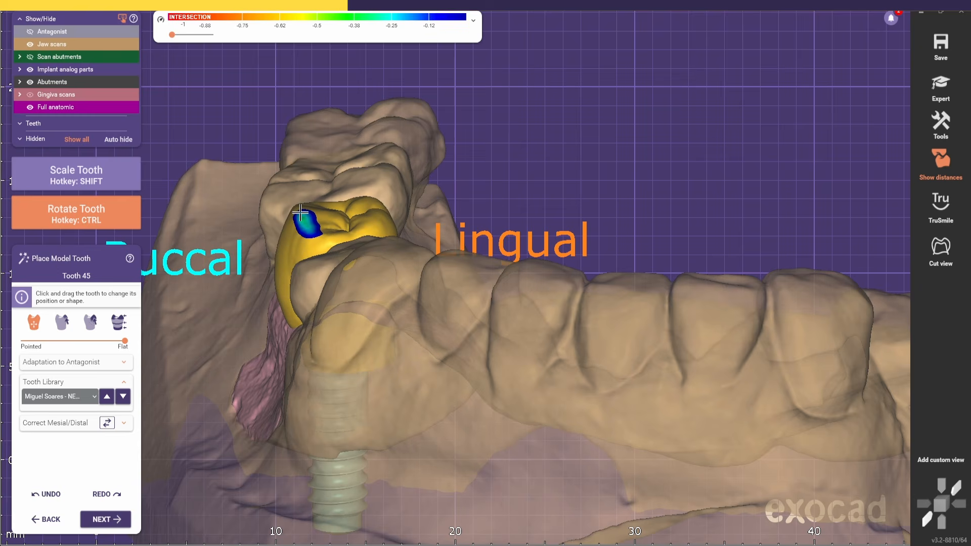
{"action": "right_click_drag", "start_coordinate": [404, 283], "coordinate": [403, 258]}
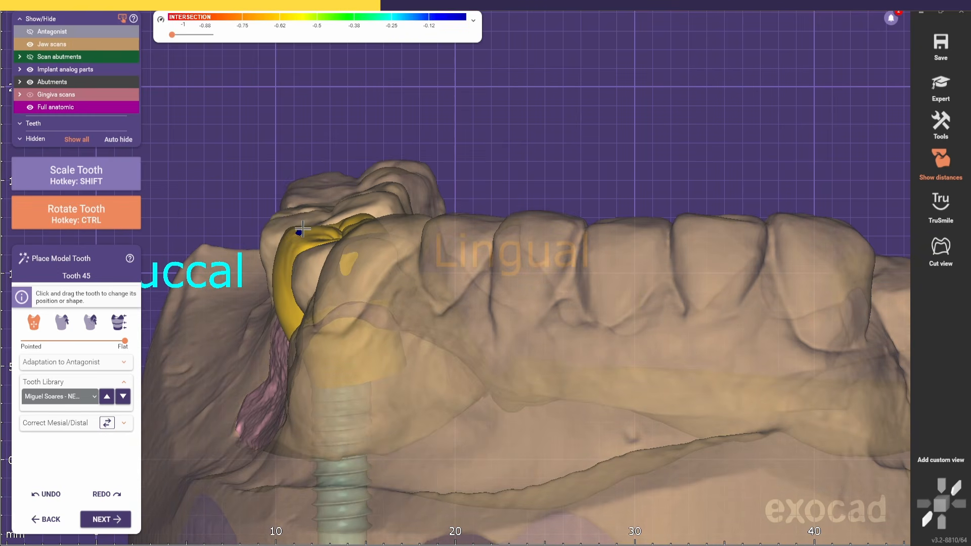
{"action": "right_click_drag", "start_coordinate": [302, 228], "coordinate": [320, 257]}
Step: Adapt the crown to the antagonist with static Morph anatomy and scale it in the buccolingual direction
{"action": "left_click", "coordinate": [124, 362]}
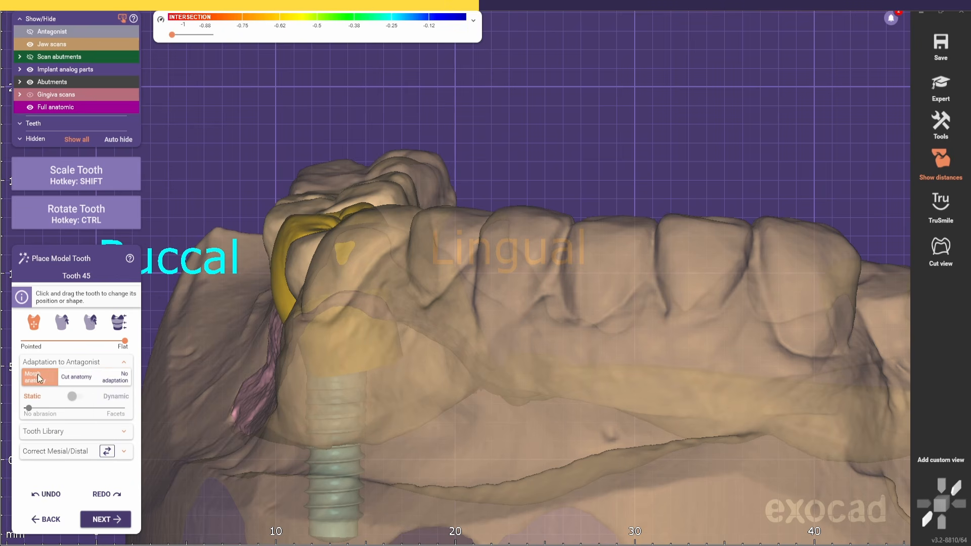
{"action": "right_click_drag", "start_coordinate": [280, 240], "coordinate": [294, 222]}
{"action": "right_click_drag", "start_coordinate": [267, 257], "coordinate": [336, 149]}
{"action": "key", "text": "shift"}
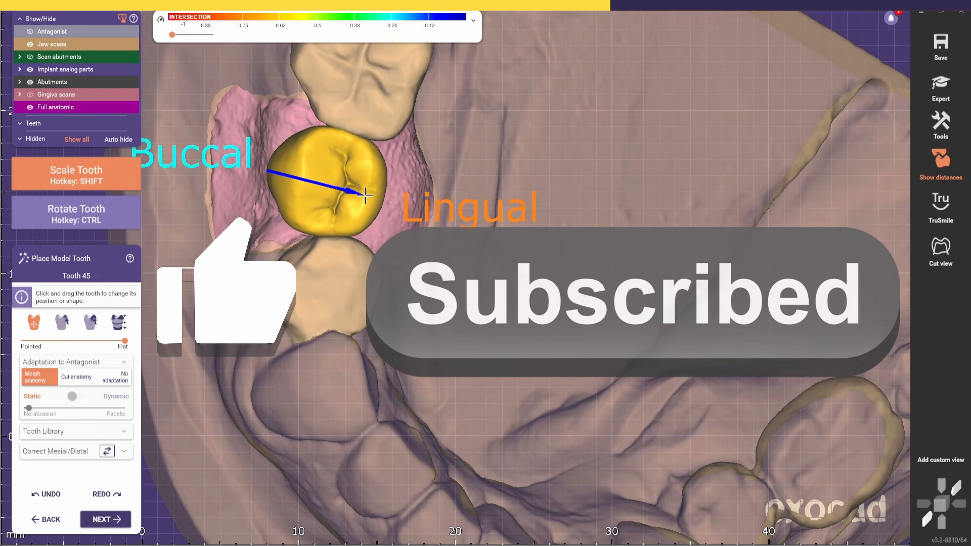
Step: Rotate the crown into line with its neighbouring teeth and confirm the tooth placement
{"action": "right_click_drag", "start_coordinate": [359, 197], "coordinate": [339, 316]}
{"action": "key", "text": "ctrl"}
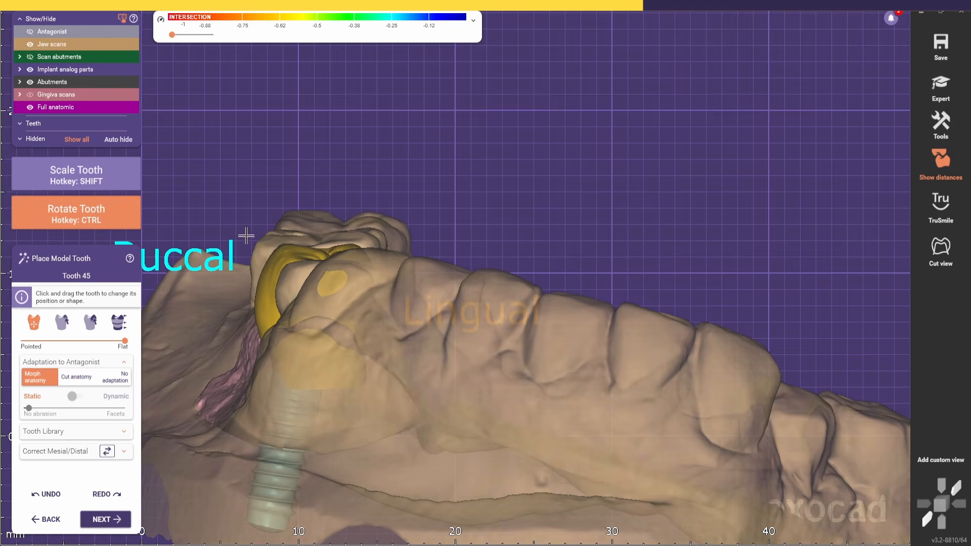
{"action": "right_click_drag", "start_coordinate": [272, 255], "coordinate": [430, 239]}
{"action": "middle_click", "coordinate": [657, 304], "text": "shift"}
{"action": "middle_click", "coordinate": [667, 304], "text": "shift"}
{"action": "scroll", "coordinate": [667, 304], "scroll_direction": "down", "scroll_amount": 3}
{"action": "key", "text": "ctrl"}
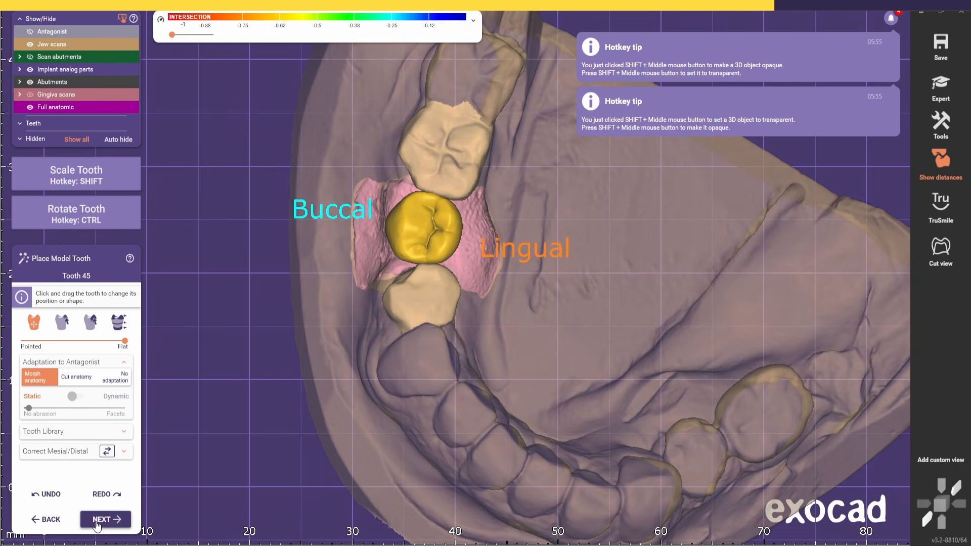
{"action": "left_click", "coordinate": [106, 519]}
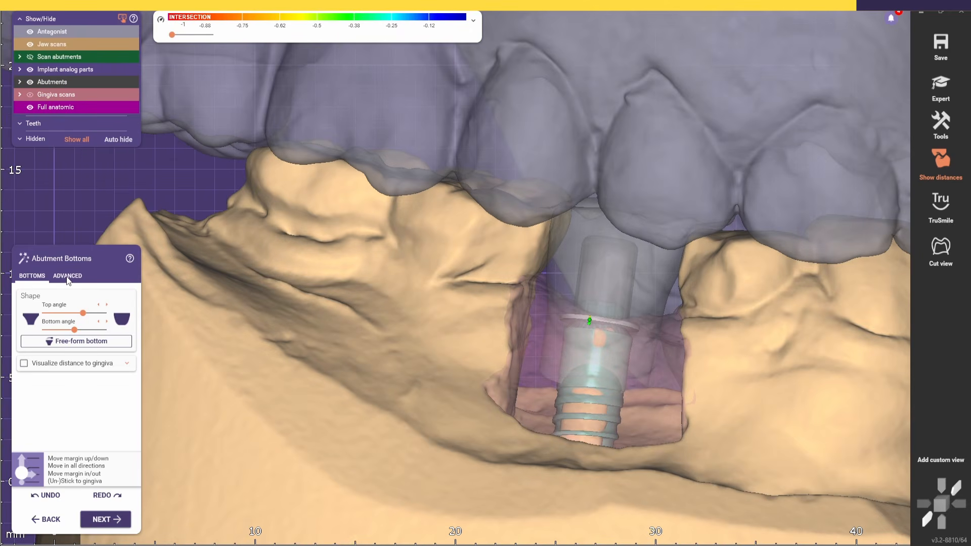
Step: Set the abutment bottom's profile border height to 0 mm and accept the abutment bottom
{"action": "left_click", "coordinate": [67, 277]}
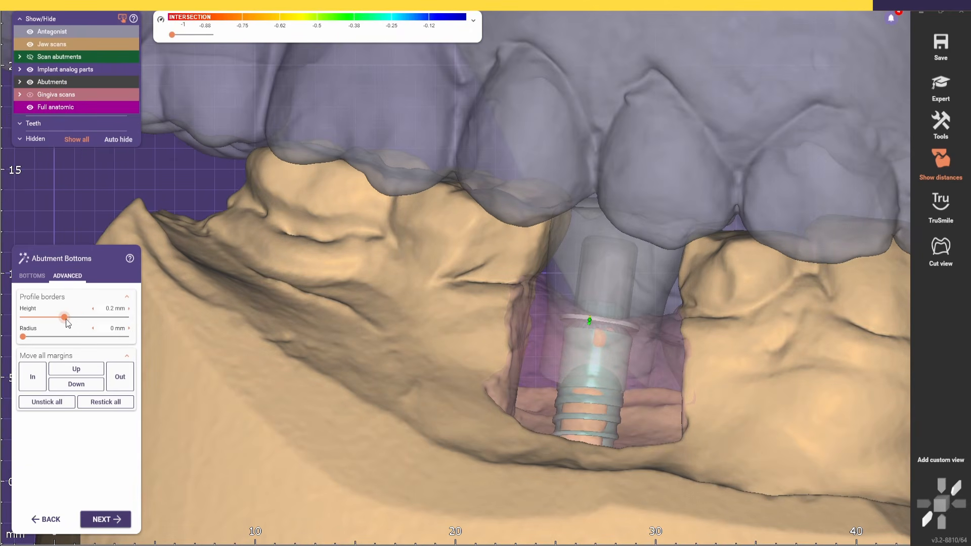
{"action": "left_click_drag", "start_coordinate": [66, 318], "coordinate": [5, 326]}
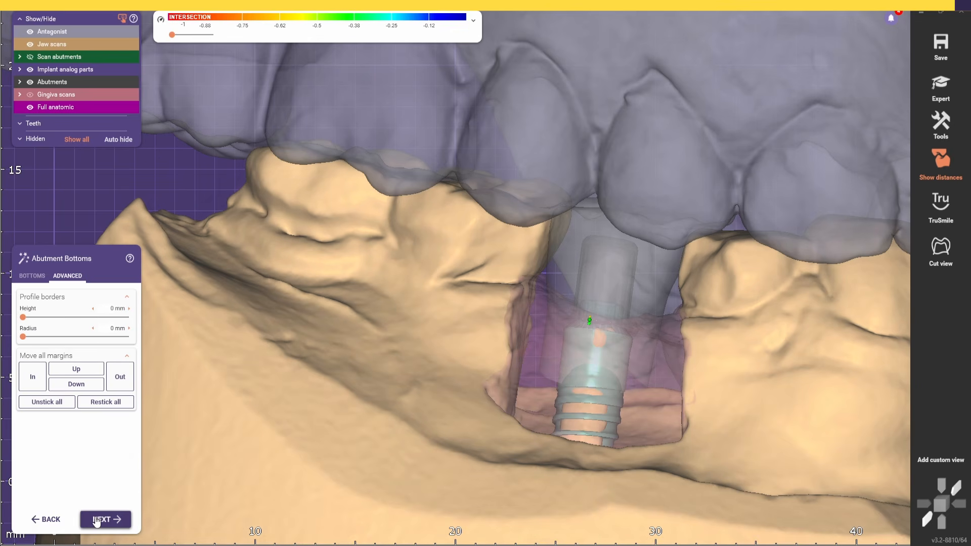
{"action": "left_click", "coordinate": [96, 521]}
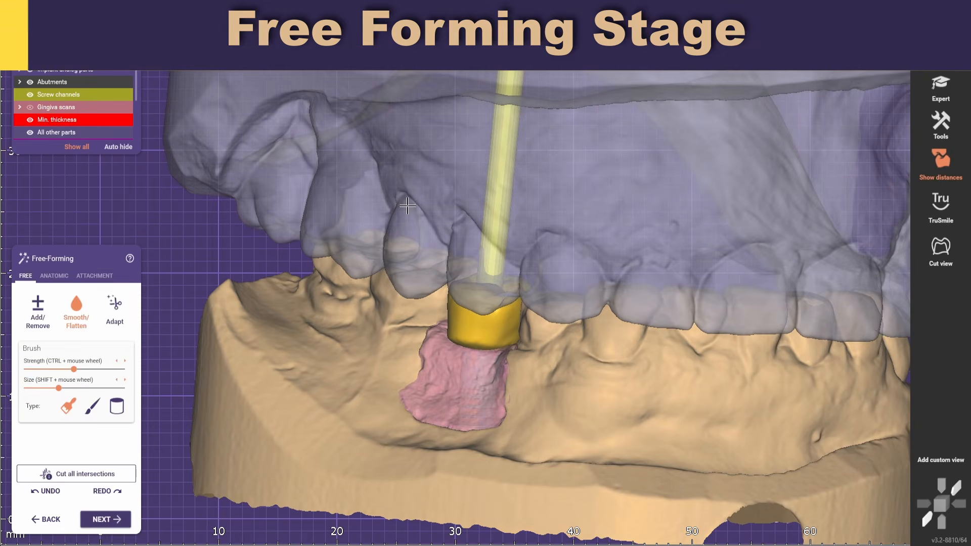
Step: Hide the antagonist and the gingiva scan, and reduce the smoothing brush size for work around the crown's lower edge
{"action": "left_click", "coordinate": [280, 187], "text": "ctrl"}
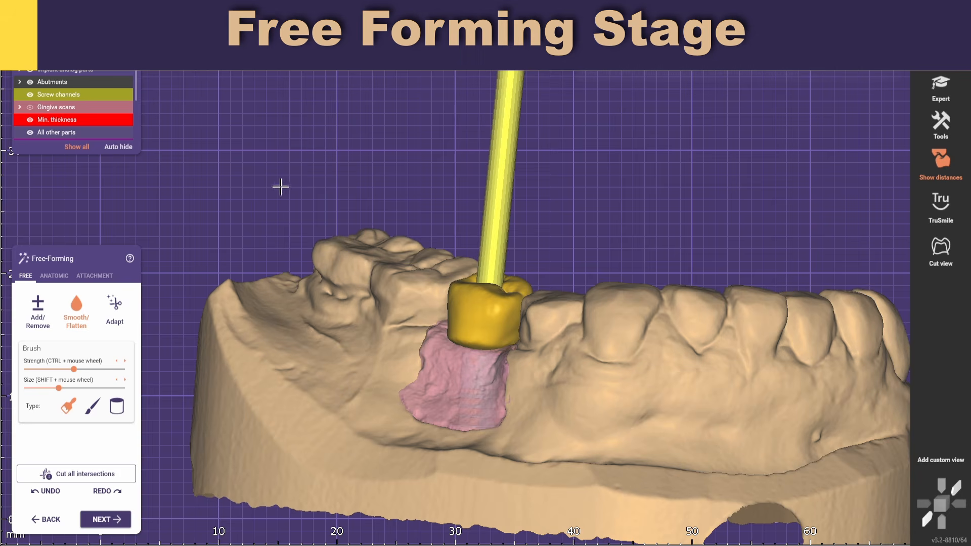
{"action": "scroll", "coordinate": [488, 310], "scroll_direction": "up", "scroll_amount": 3}
{"action": "scroll", "coordinate": [455, 320], "scroll_direction": "down", "scroll_amount": 3, "text": "shift"}
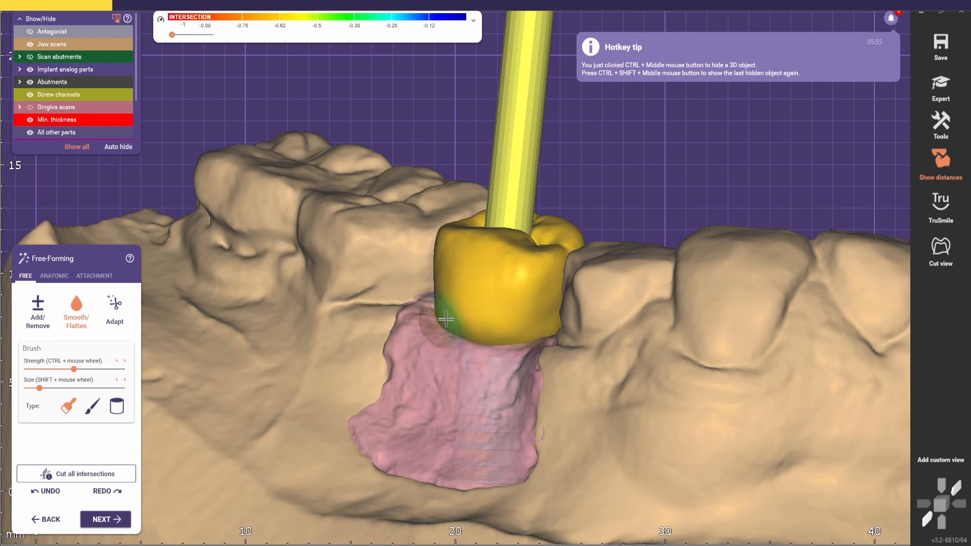
{"action": "right_click_drag", "start_coordinate": [458, 320], "coordinate": [487, 399]}
{"action": "middle_click", "coordinate": [487, 399], "text": "ctrl"}
{"action": "scroll", "coordinate": [629, 281], "scroll_direction": "up", "scroll_amount": 2}
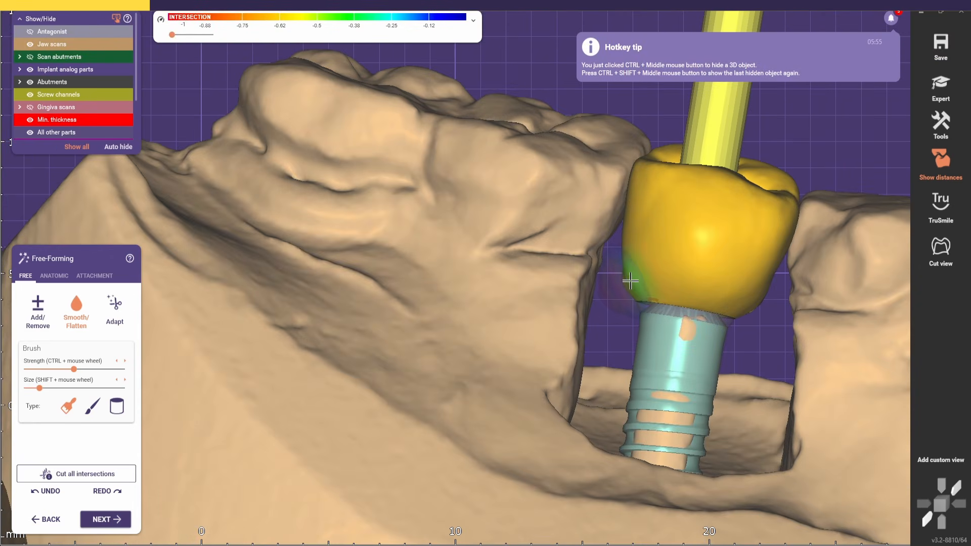
Step: Include the adjacent teeth in the distance display to show the crown's interproximal contacts
{"action": "scroll", "coordinate": [746, 313], "scroll_direction": "down", "scroll_amount": 2}
{"action": "mouse_move", "coordinate": [746, 313]}
{"action": "right_mouse_down"}
{"action": "mouse_move", "coordinate": [698, 344]}
{"action": "mouse_move", "coordinate": [807, 234]}
{"action": "right_mouse_up"}
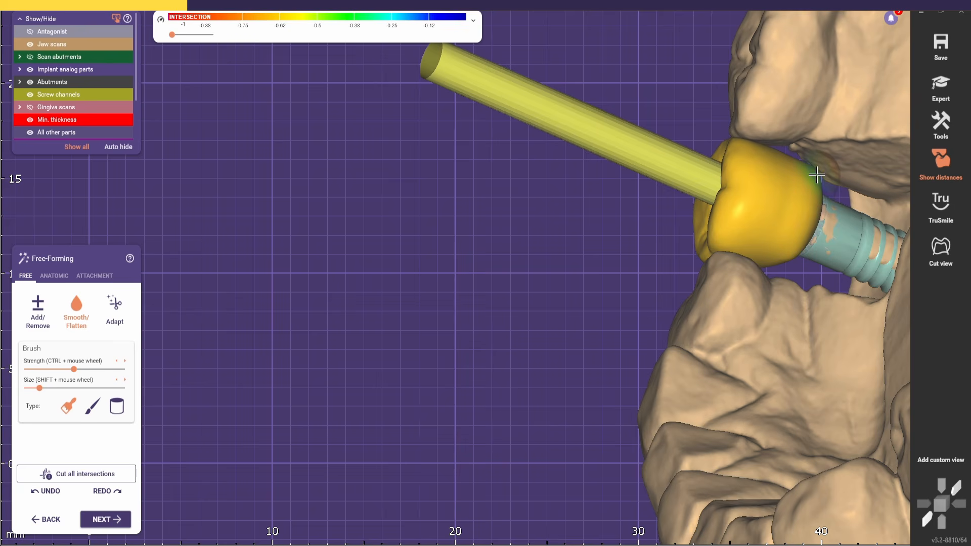
{"action": "scroll", "coordinate": [611, 288], "scroll_direction": "down", "scroll_amount": 1}
{"action": "right_click_drag", "start_coordinate": [611, 288], "coordinate": [600, 180]}
{"action": "scroll", "coordinate": [544, 170], "scroll_direction": "down", "scroll_amount": 3}
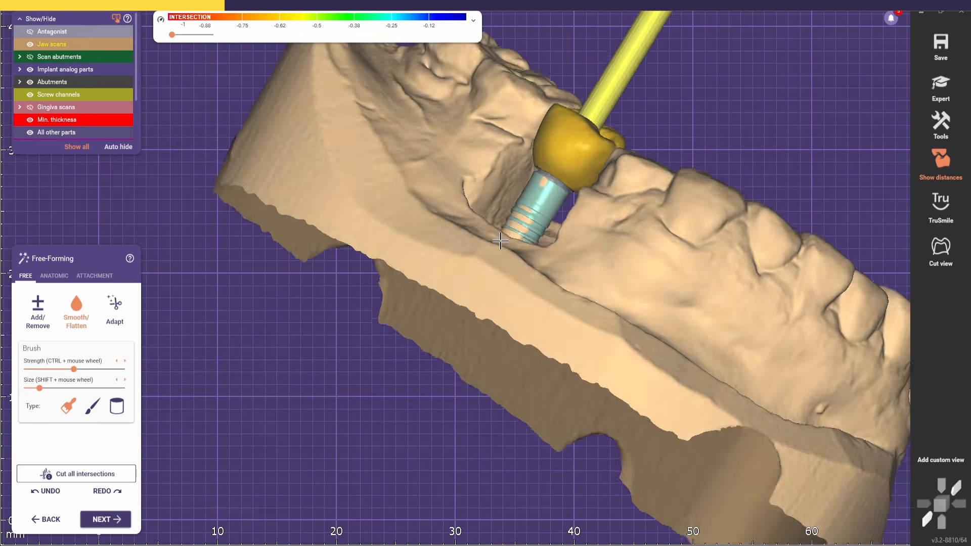
{"action": "right_click_drag", "start_coordinate": [543, 170], "coordinate": [500, 242]}
{"action": "left_click", "coordinate": [473, 21]}
{"action": "left_click", "coordinate": [360, 48]}
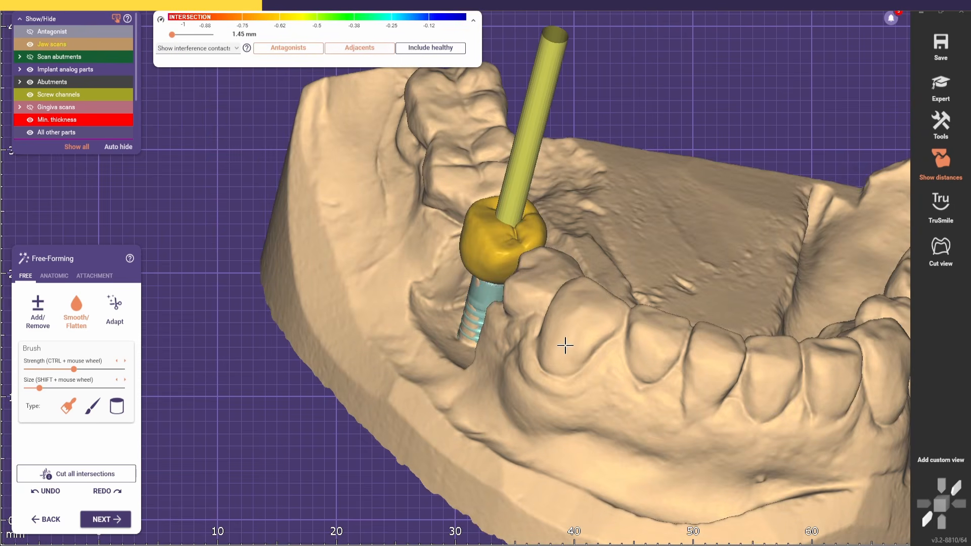
{"action": "right_click_drag", "start_coordinate": [564, 345], "coordinate": [563, 351]}
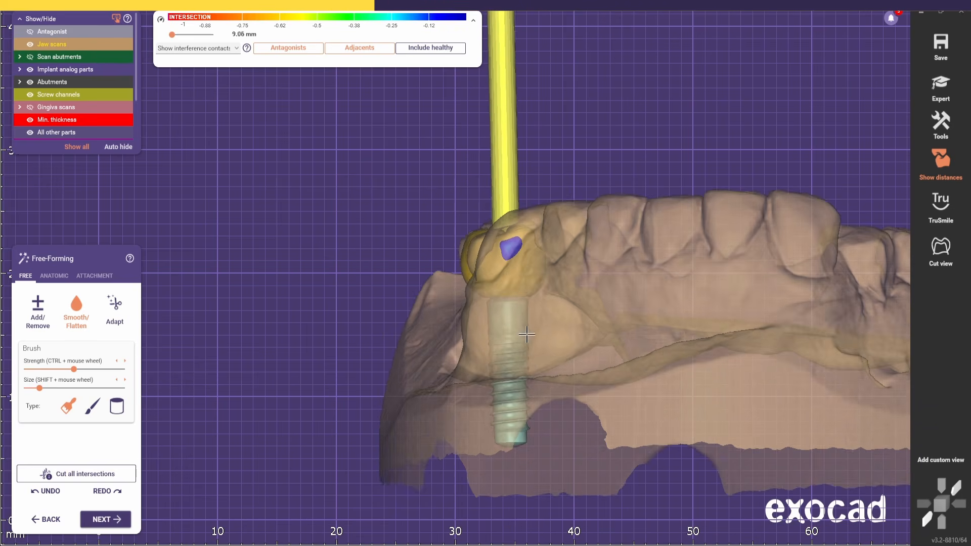
Step: Switch to anatomic free-forming with the Cusps preset and refine the crown's form beside its neighbouring teeth
{"action": "scroll", "coordinate": [432, 308], "scroll_direction": "up", "scroll_amount": 3}
{"action": "left_click", "coordinate": [55, 276]}
{"action": "left_click", "coordinate": [108, 323]}
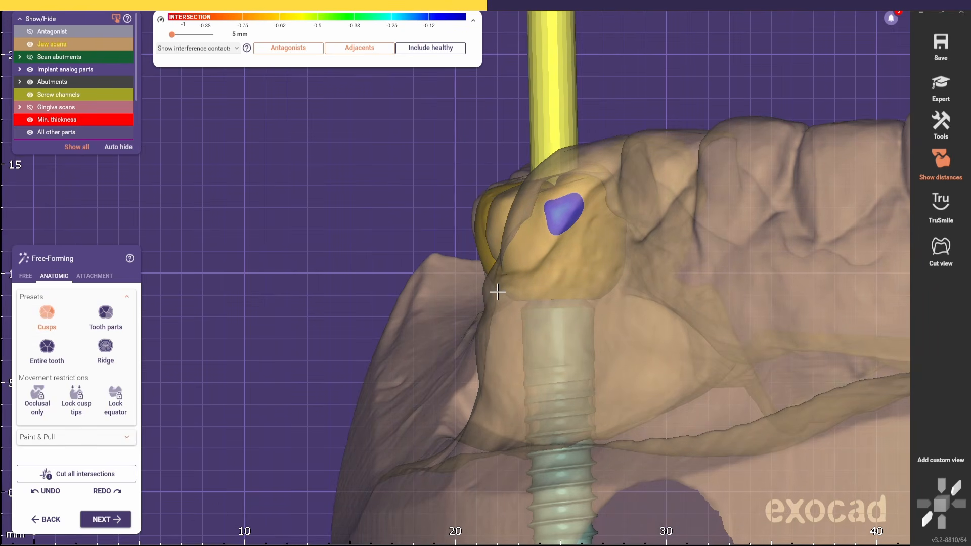
{"action": "scroll", "coordinate": [502, 284], "scroll_direction": "down", "scroll_amount": 3}
{"action": "right_click_drag", "start_coordinate": [502, 284], "coordinate": [478, 199]}
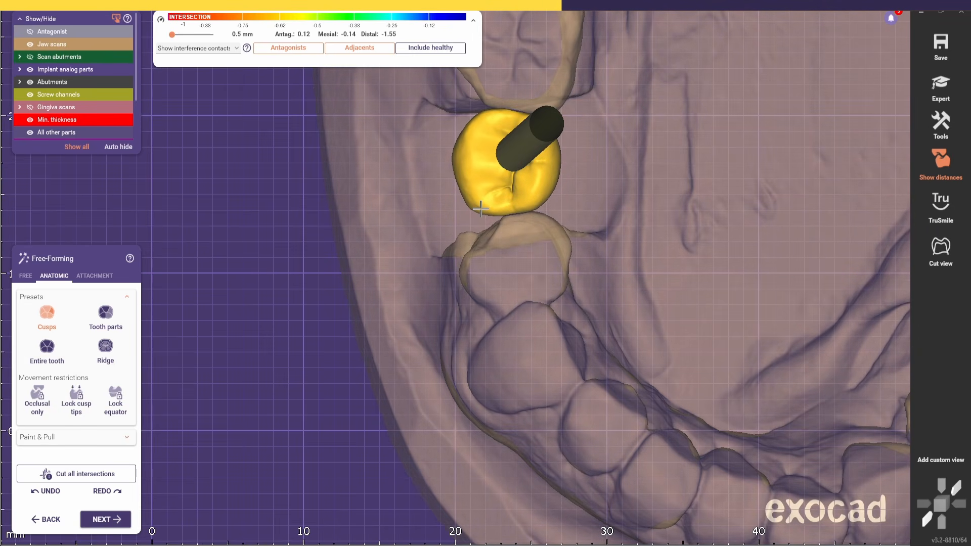
{"action": "scroll", "coordinate": [445, 171], "scroll_direction": "down", "scroll_amount": 3}
{"action": "right_click_drag", "start_coordinate": [444, 172], "coordinate": [416, 213]}
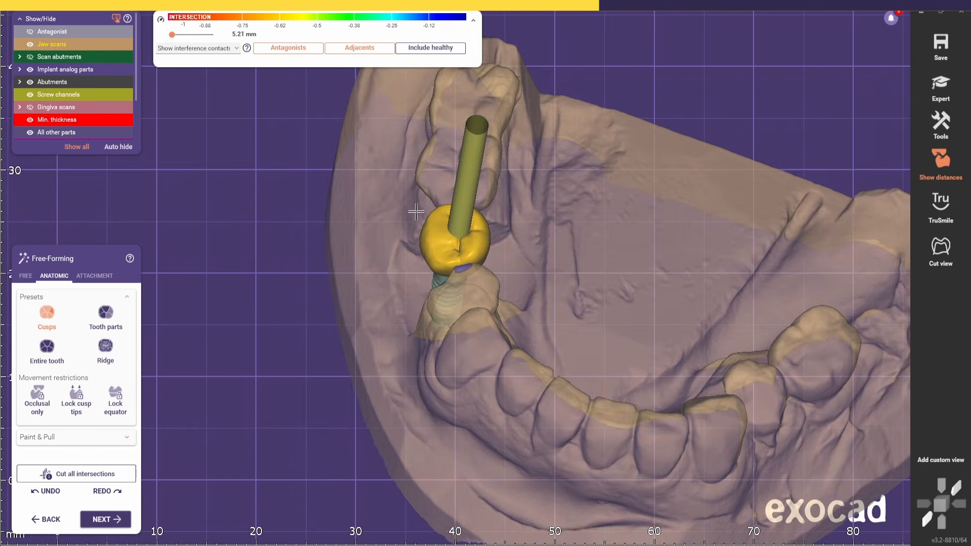
{"action": "scroll", "coordinate": [412, 211], "scroll_direction": "up", "scroll_amount": 2}
Step: Hide the screw channels and smooth the crown's occlusal surface with a smaller free-forming brush
{"action": "left_click", "coordinate": [25, 275]}
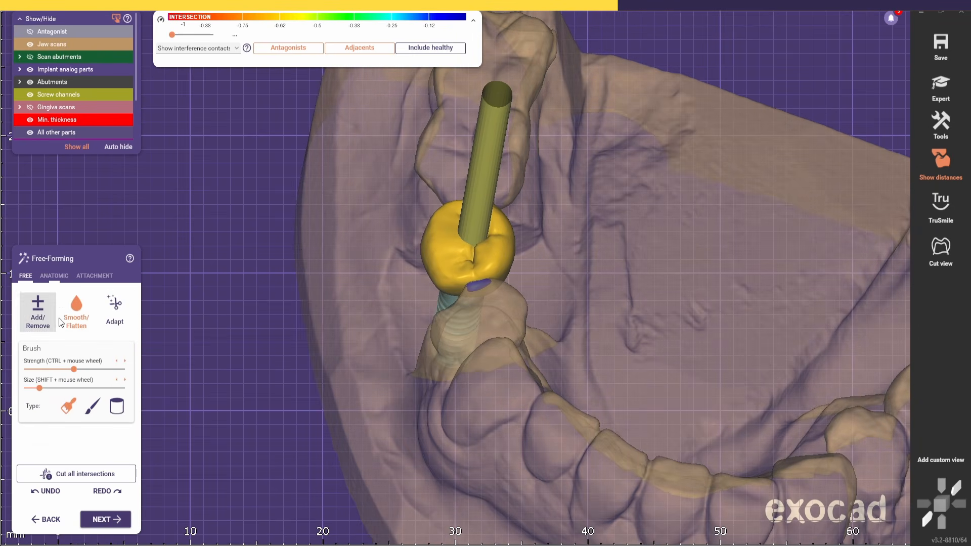
{"action": "scroll", "coordinate": [30, 99], "scroll_direction": "down", "scroll_amount": 1}
{"action": "scroll", "coordinate": [410, 215], "scroll_direction": "up", "scroll_amount": 2}
{"action": "left_click", "coordinate": [30, 82]}
{"action": "scroll", "coordinate": [462, 258], "scroll_direction": "up", "scroll_amount": 2}
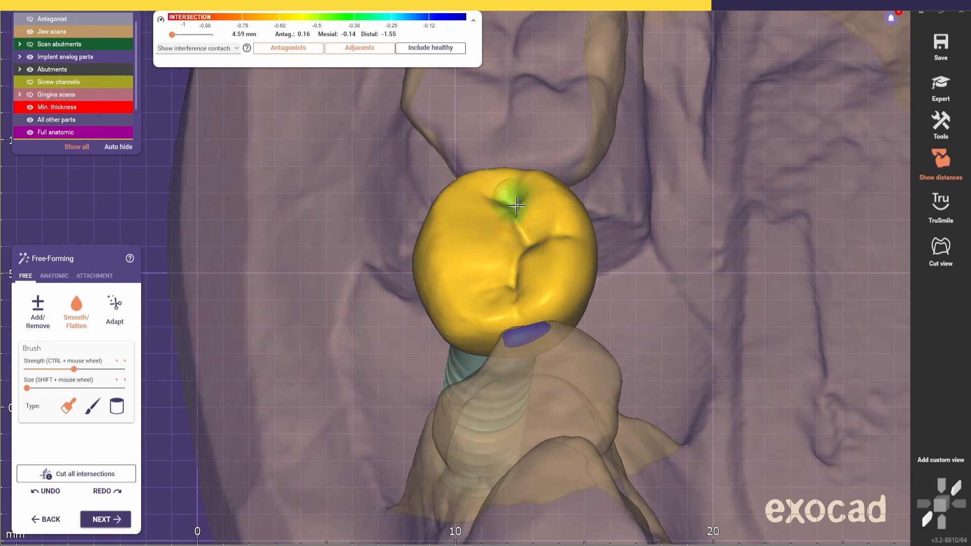
{"action": "scroll", "coordinate": [507, 268], "scroll_direction": "down", "scroll_amount": 3}
{"action": "right_click_drag", "start_coordinate": [512, 286], "coordinate": [492, 228]}
{"action": "scroll", "coordinate": [492, 228], "scroll_direction": "up", "scroll_amount": 2}
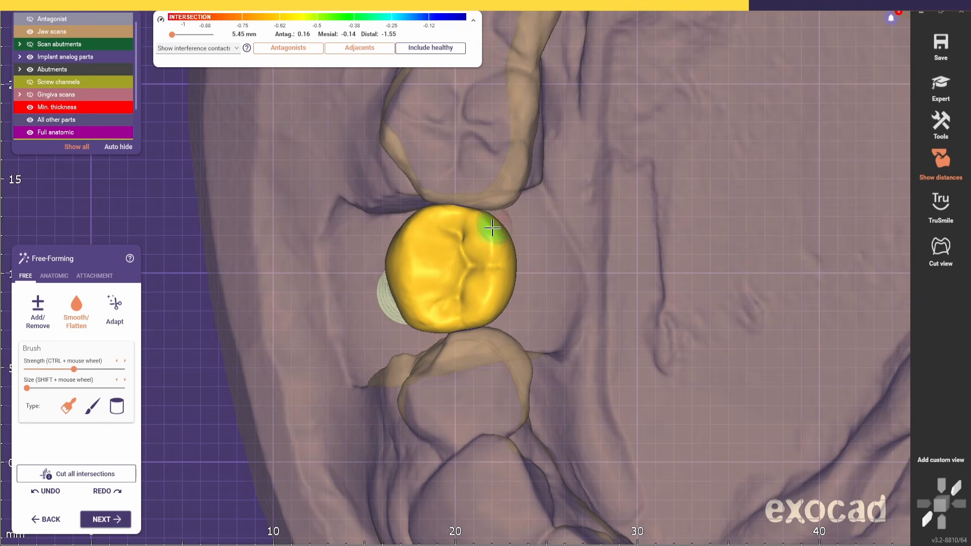
Step: Adapt the crown's approximal contacts with a desired distance of -0.01 mm
{"action": "scroll", "coordinate": [349, 360], "scroll_direction": "down", "scroll_amount": 2}
{"action": "right_click_drag", "start_coordinate": [349, 360], "coordinate": [76, 350]}
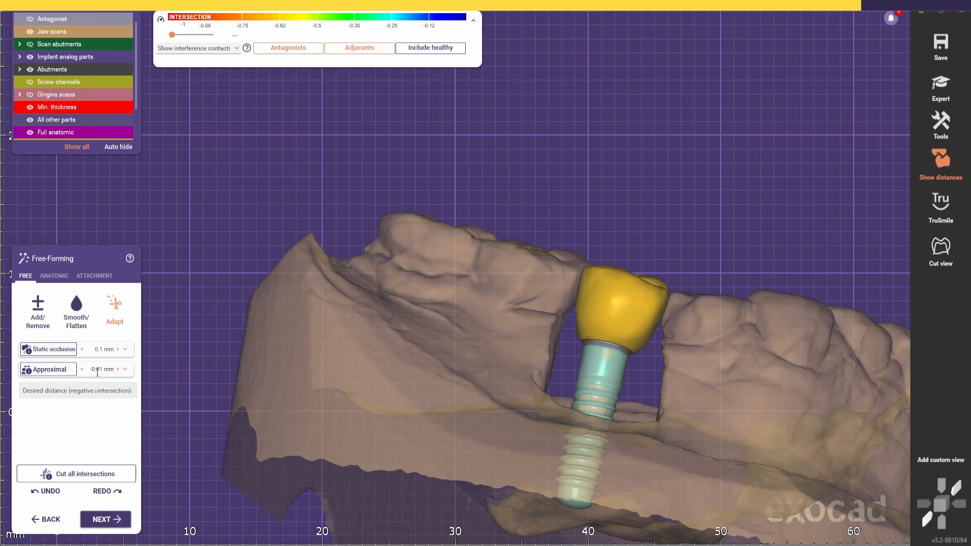
{"action": "left_click", "coordinate": [61, 375]}
Step: Switch to expert mode and open the virtual Articulator
{"action": "right_click_drag", "start_coordinate": [404, 356], "coordinate": [902, 151]}
{"action": "scroll", "coordinate": [524, 376], "scroll_direction": "down", "scroll_amount": 2}
{"action": "left_click", "coordinate": [937, 121]}
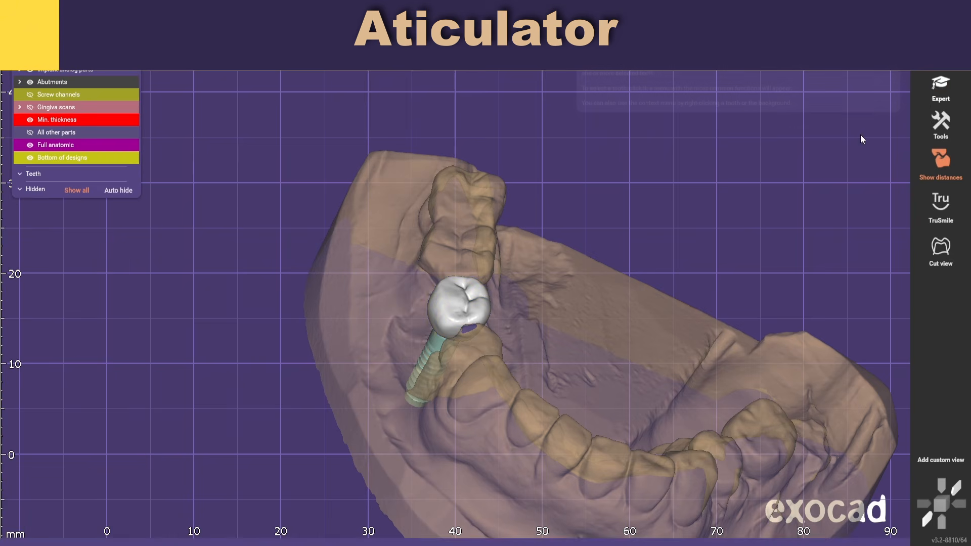
{"action": "left_click", "coordinate": [939, 120]}
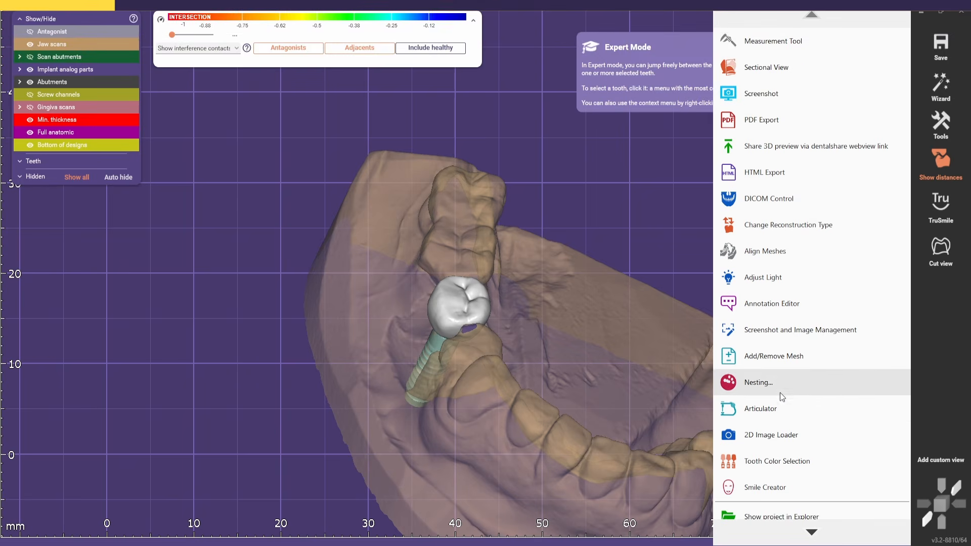
{"action": "left_click", "coordinate": [763, 409]}
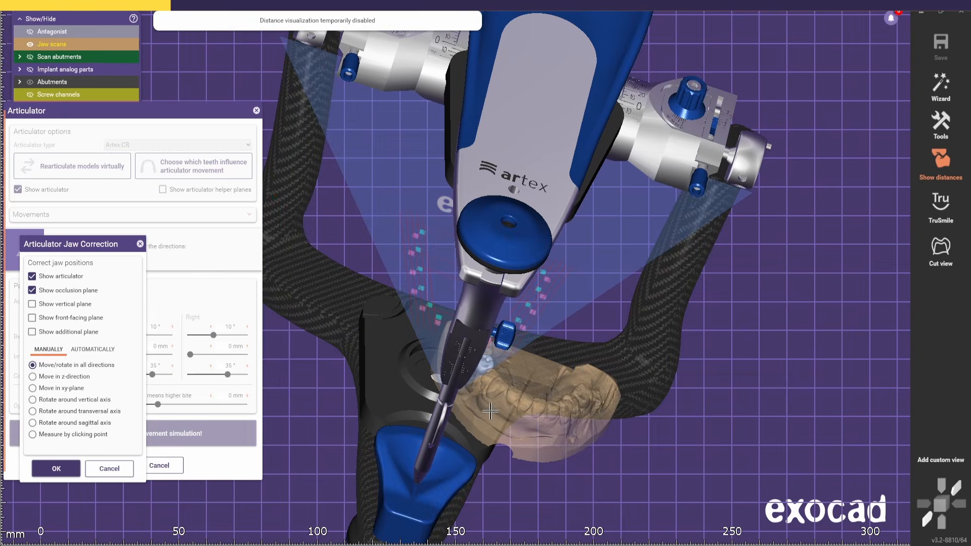
Step: Move and rotate the jaw models into line with the articulator's occlusion plane and confirm the jaw correction
{"action": "right_click_drag", "start_coordinate": [490, 411], "coordinate": [526, 426]}
{"action": "left_click_drag", "start_coordinate": [480, 369], "coordinate": [432, 288]}
{"action": "right_click_drag", "start_coordinate": [432, 288], "coordinate": [414, 289]}
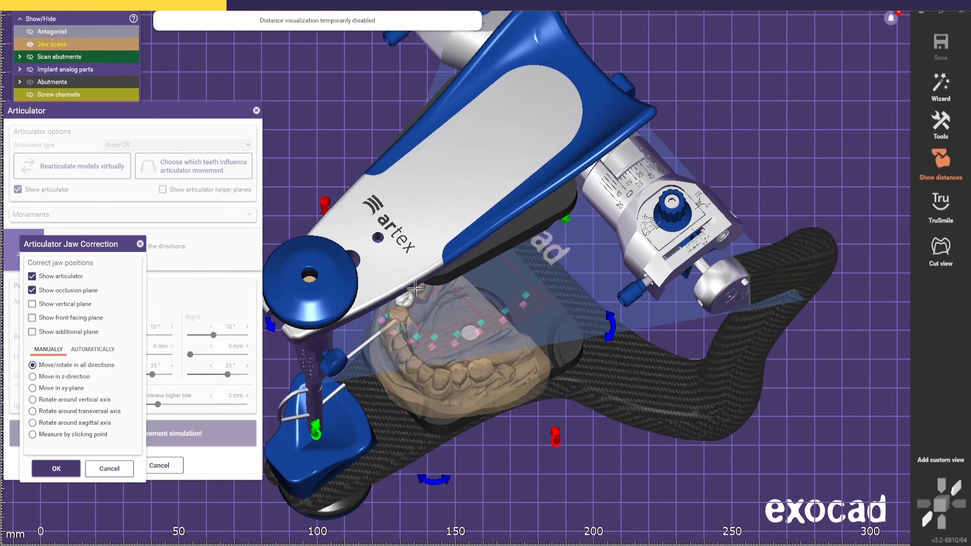
{"action": "left_click_drag", "start_coordinate": [434, 478], "coordinate": [464, 475]}
{"action": "left_click_drag", "start_coordinate": [462, 384], "coordinate": [464, 334]}
{"action": "right_click_drag", "start_coordinate": [468, 375], "coordinate": [525, 351]}
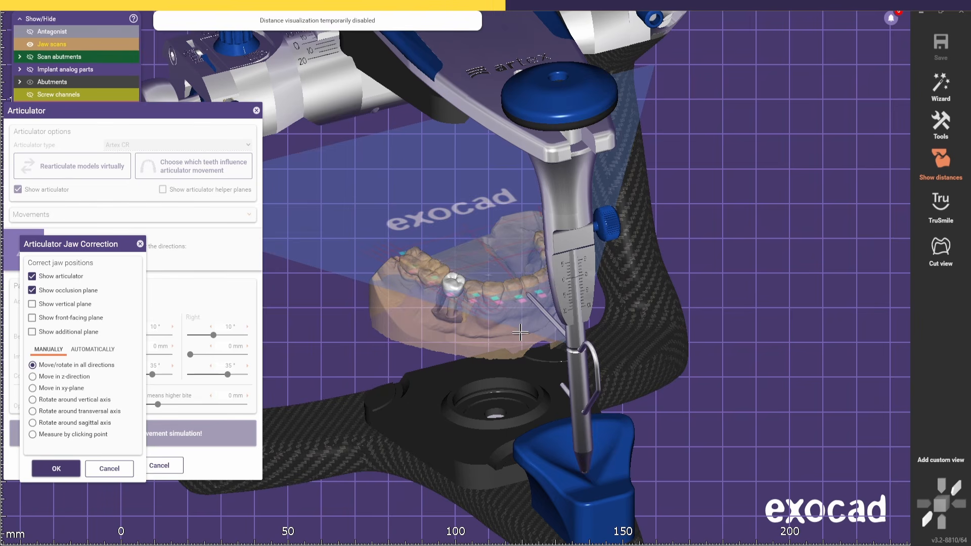
{"action": "left_click", "coordinate": [56, 468]}
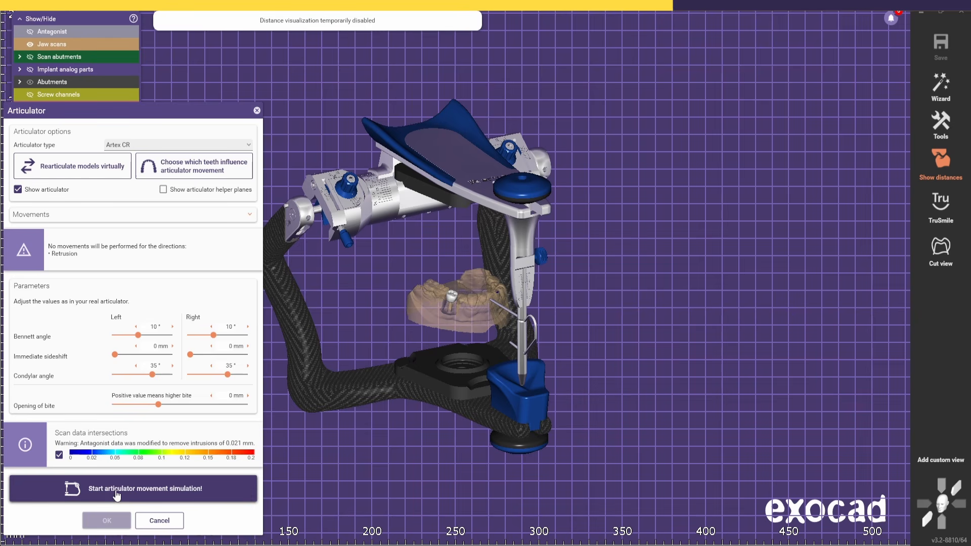
Step: Run the articulator movement simulation, accept it and return to the wizard's free-forming step
{"action": "left_click", "coordinate": [132, 493]}
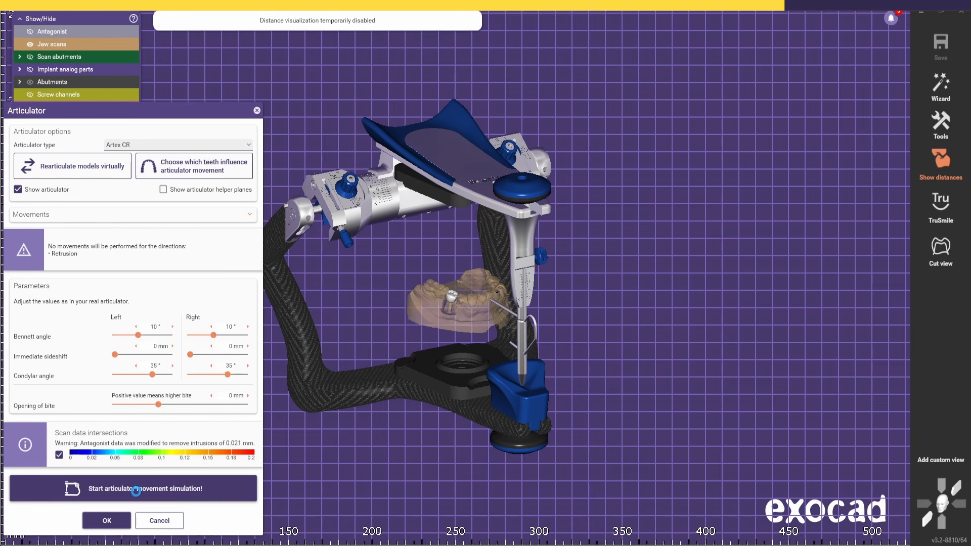
{"action": "left_click", "coordinate": [104, 520]}
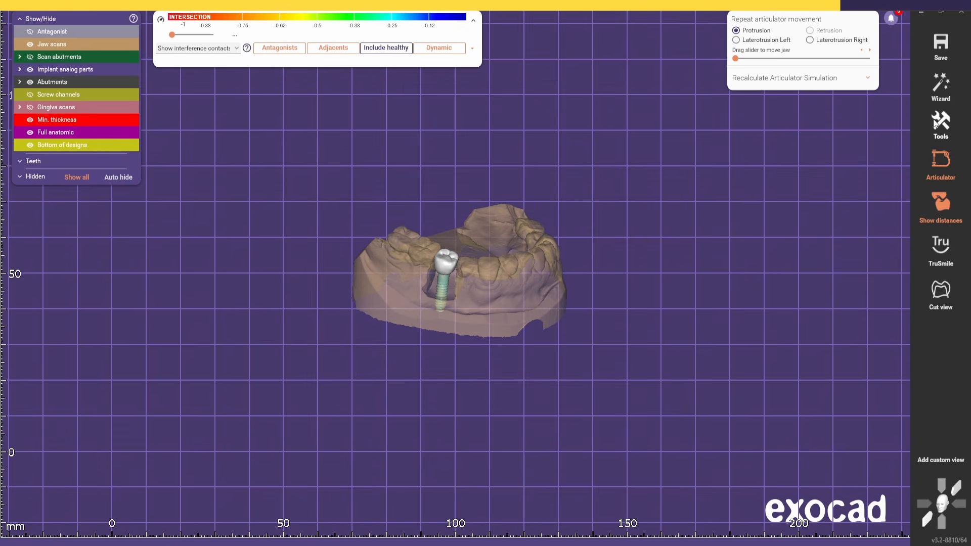
{"action": "left_click", "coordinate": [943, 94]}
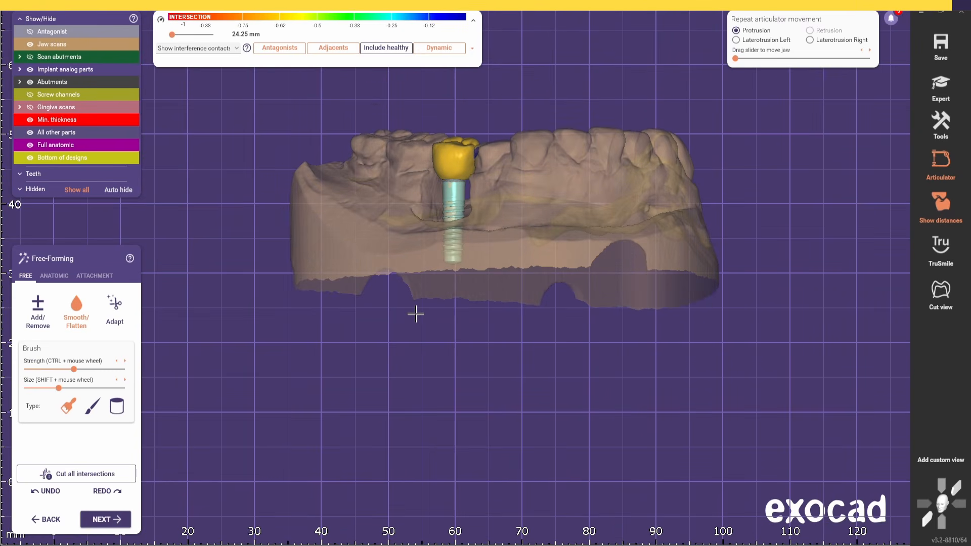
Step: Show the antagonist and switch to anatomic free-forming with the Tooth parts preset
{"action": "key", "text": "ctrl+a"}
{"action": "middle_click_drag", "start_coordinate": [416, 314], "coordinate": [399, 399]}
{"action": "scroll", "coordinate": [399, 399], "scroll_direction": "up", "scroll_amount": 3}
{"action": "right_click_drag", "start_coordinate": [399, 399], "coordinate": [389, 246]}
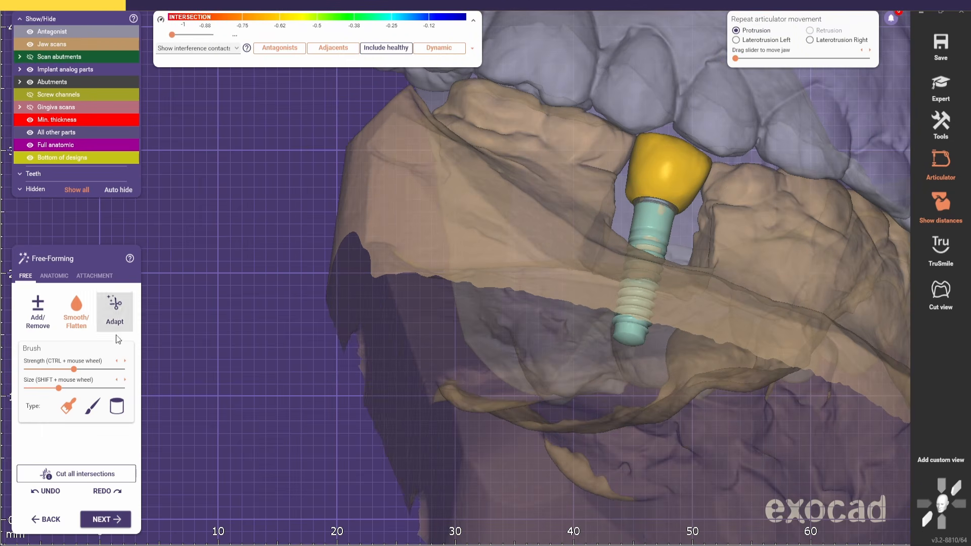
{"action": "left_click", "coordinate": [114, 337]}
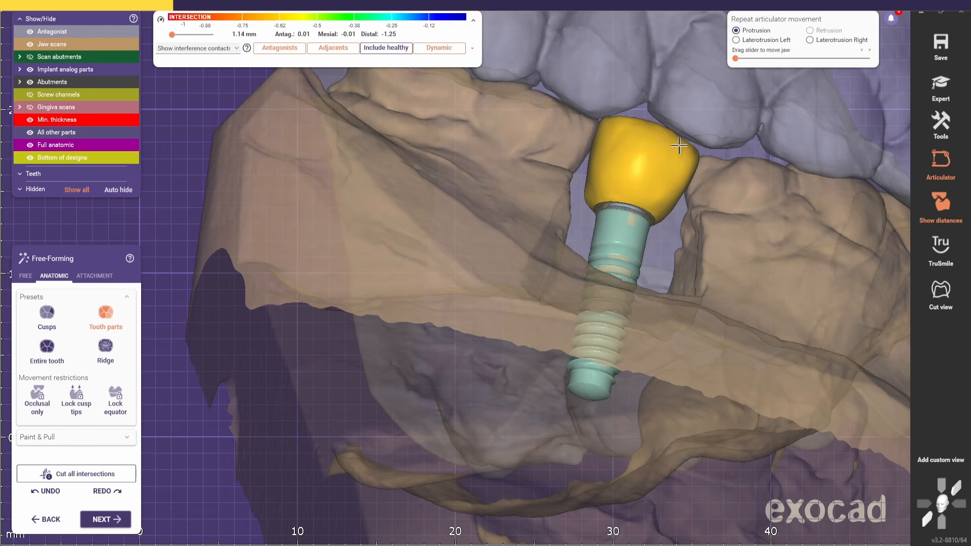
{"action": "scroll", "coordinate": [699, 156], "scroll_direction": "down", "scroll_amount": 3}
{"action": "right_click_drag", "start_coordinate": [559, 255], "coordinate": [509, 245]}
{"action": "scroll", "coordinate": [425, 247], "scroll_direction": "down", "scroll_amount": 3}
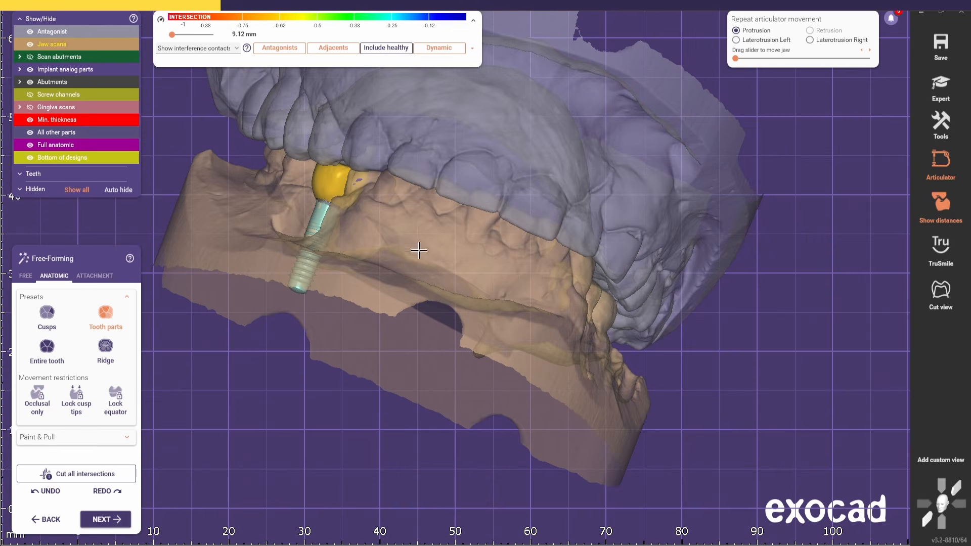
Step: Hide the antagonist and refine the crown's tooth parts toward the neighbouring teeth from the occlusal side
{"action": "right_click_drag", "start_coordinate": [418, 249], "coordinate": [548, 294]}
{"action": "scroll", "coordinate": [403, 260], "scroll_direction": "down", "scroll_amount": 3, "text": "ctrl"}
{"action": "scroll", "coordinate": [322, 360], "scroll_direction": "up", "scroll_amount": 4}
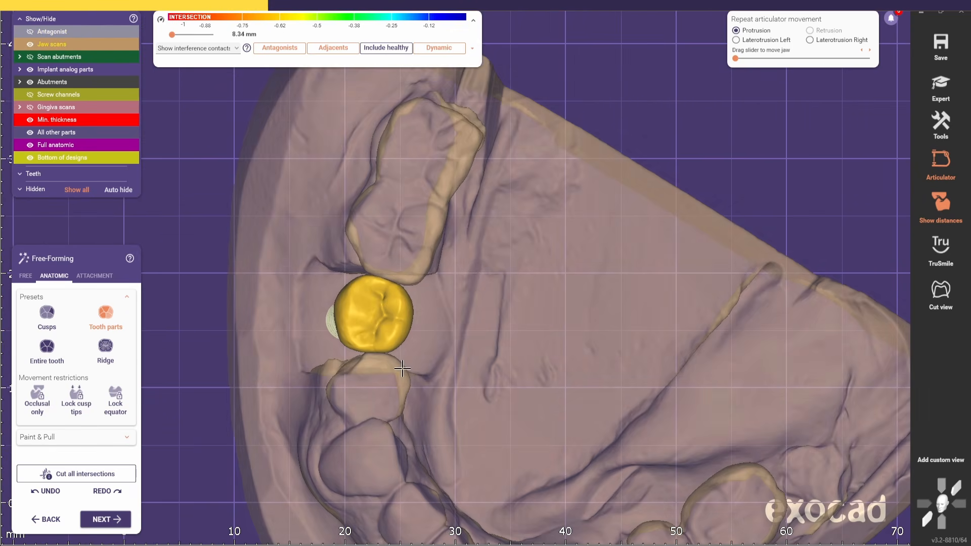
{"action": "scroll", "coordinate": [322, 360], "scroll_direction": "up", "scroll_amount": 1}
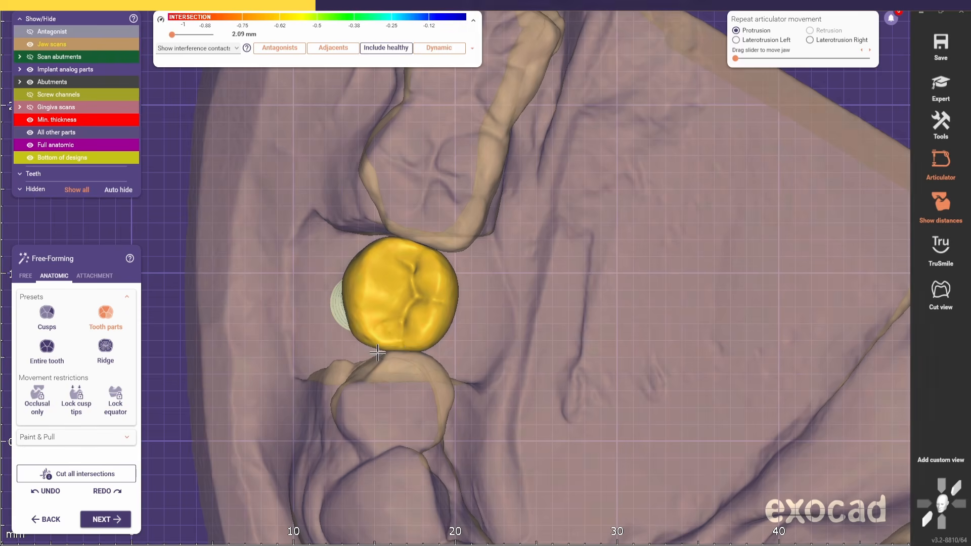
{"action": "scroll", "coordinate": [324, 392], "scroll_direction": "down", "scroll_amount": 3}
{"action": "right_click_drag", "start_coordinate": [325, 393], "coordinate": [386, 365]}
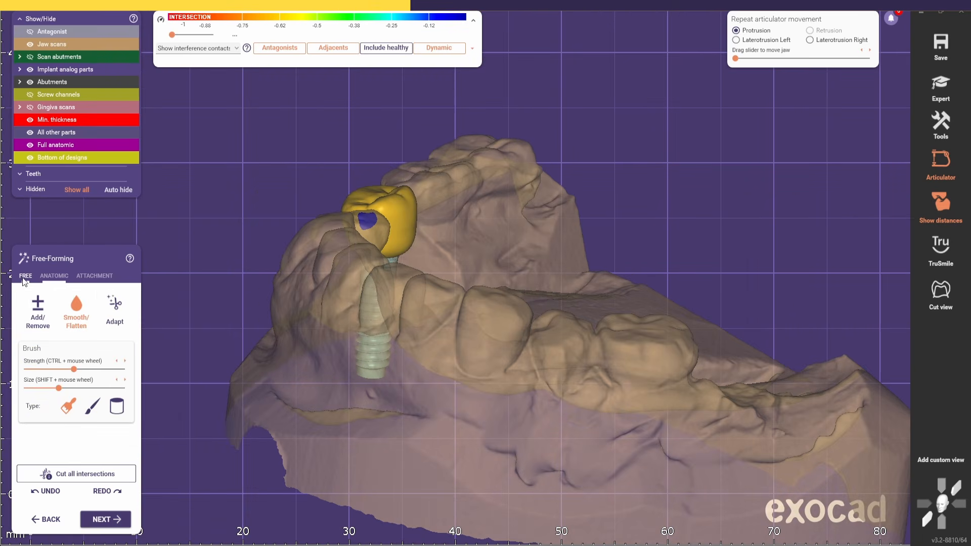
Step: Smooth the crown's lingual side near the abutment and check its shape against the antagonist
{"action": "right_click_drag", "start_coordinate": [385, 329], "coordinate": [349, 324]}
{"action": "scroll", "coordinate": [501, 276], "scroll_direction": "up", "scroll_amount": 3}
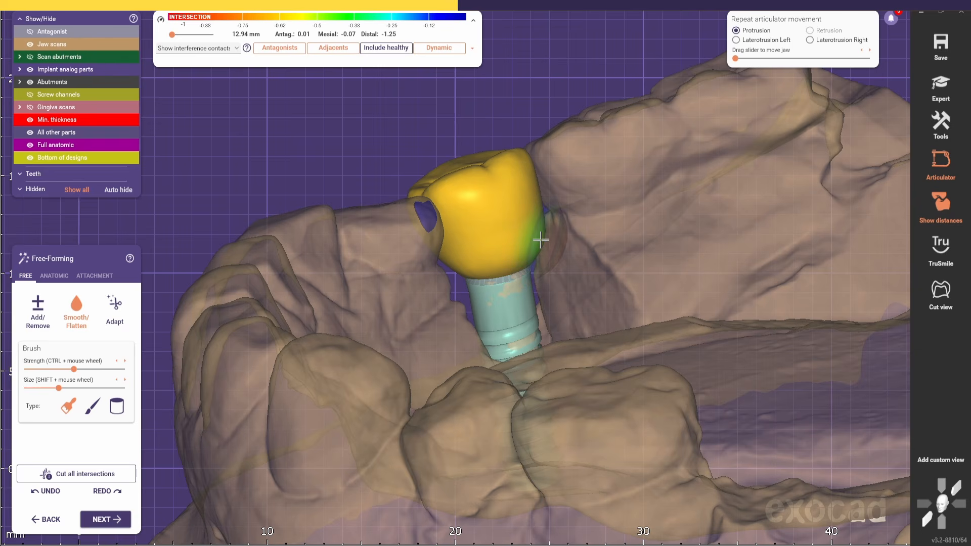
{"action": "right_click_drag", "start_coordinate": [540, 239], "coordinate": [808, 152]}
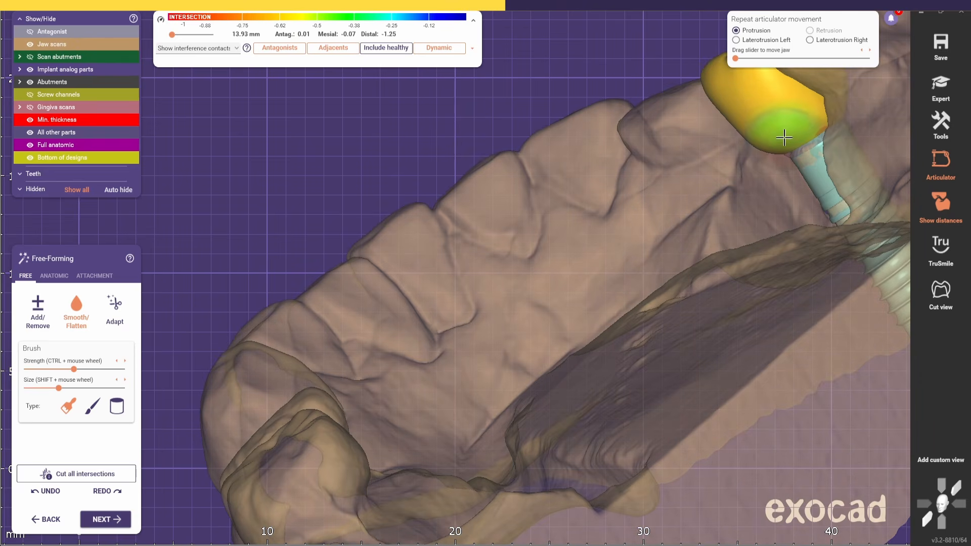
{"action": "key", "text": "a"}
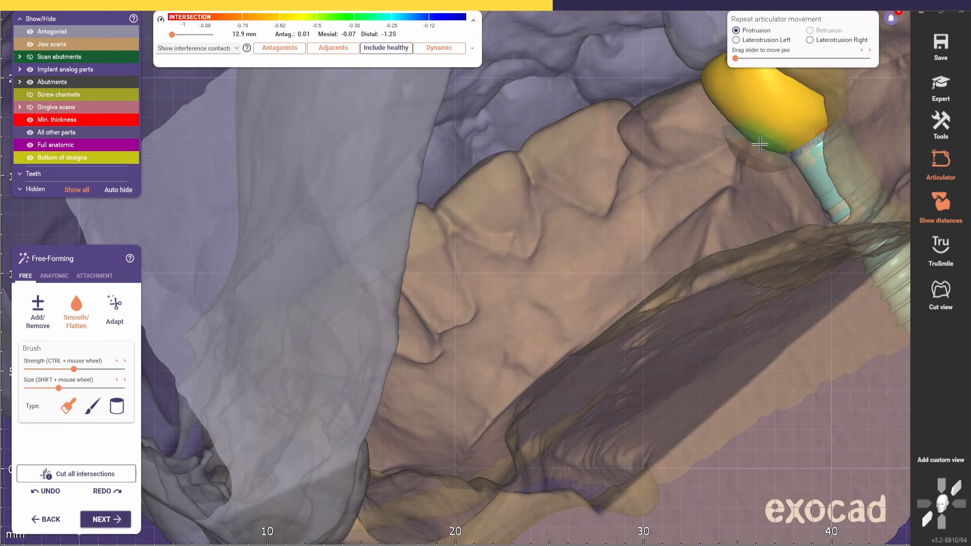
{"action": "scroll", "coordinate": [793, 132], "scroll_direction": "down", "scroll_amount": 3}
{"action": "right_click_drag", "start_coordinate": [793, 132], "coordinate": [421, 236]}
{"action": "key", "text": "a"}
{"action": "key", "text": "a"}
Step: Return to the anatomic Tooth parts preset and refine the crown's form around its mesial contact
{"action": "left_click", "coordinate": [54, 275]}
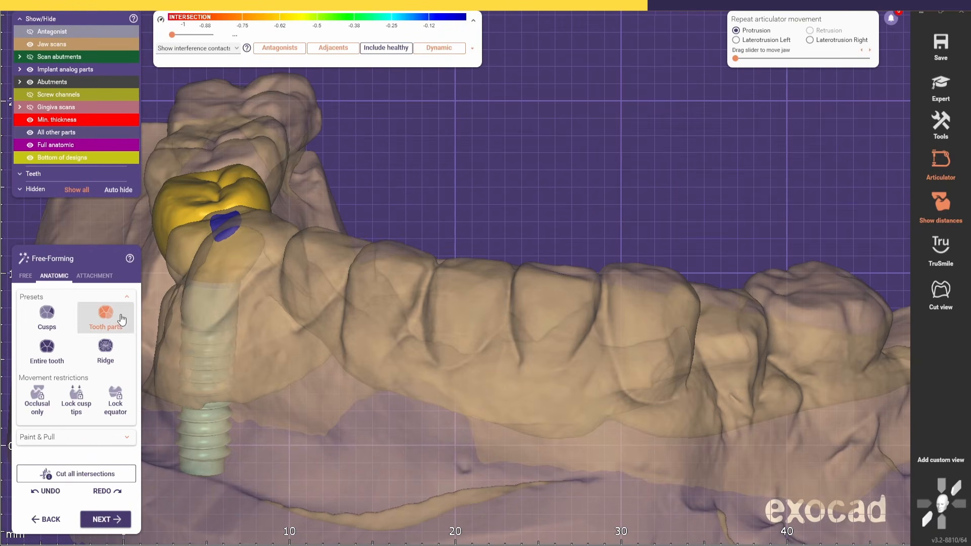
{"action": "scroll", "coordinate": [249, 172], "scroll_direction": "up", "scroll_amount": 3}
{"action": "scroll", "coordinate": [263, 187], "scroll_direction": "down", "scroll_amount": 3}
{"action": "right_click_drag", "start_coordinate": [263, 187], "coordinate": [234, 343]}
{"action": "mouse_move", "coordinate": [233, 428]}
{"action": "right_mouse_down"}
{"action": "mouse_move", "coordinate": [335, 364]}
{"action": "mouse_move", "coordinate": [337, 353]}
{"action": "mouse_move", "coordinate": [340, 364]}
{"action": "mouse_move", "coordinate": [246, 424]}
{"action": "right_mouse_up"}
Step: Adapt the crown to the antagonist in static occlusion with a desired distance of 0.1 mm
{"action": "left_click", "coordinate": [112, 522]}
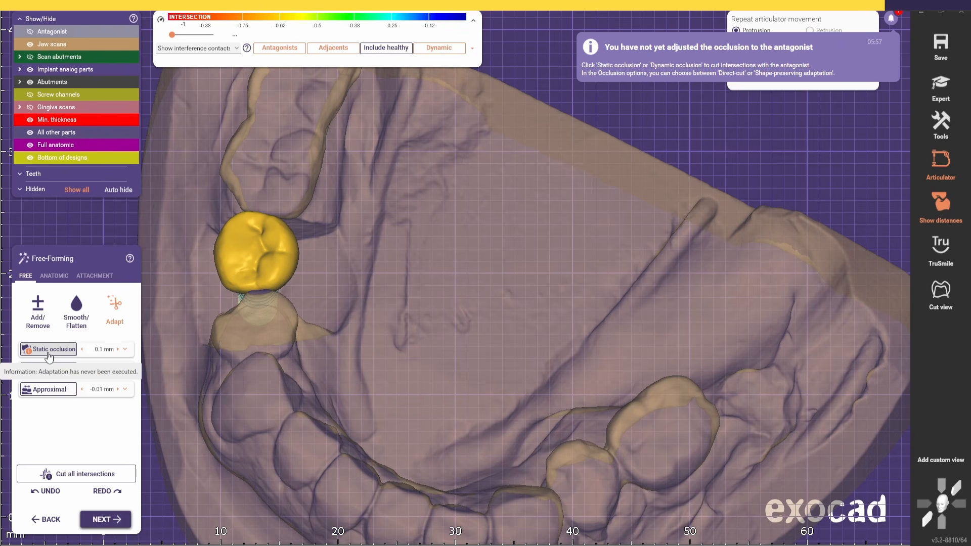
{"action": "left_click", "coordinate": [49, 350]}
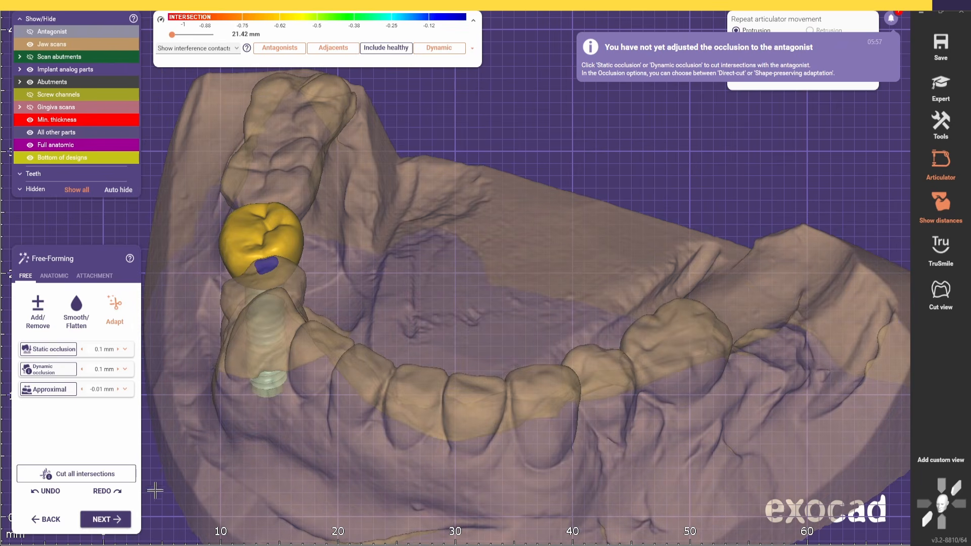
Step: Finish free-forming and accept the screw hole design to merge and save the restoration
{"action": "left_click", "coordinate": [110, 521]}
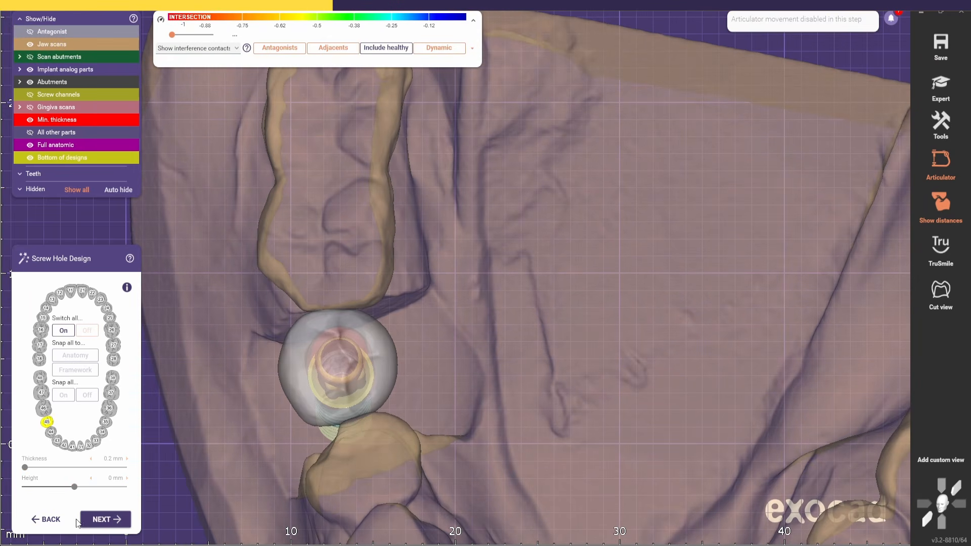
{"action": "left_click", "coordinate": [98, 519]}
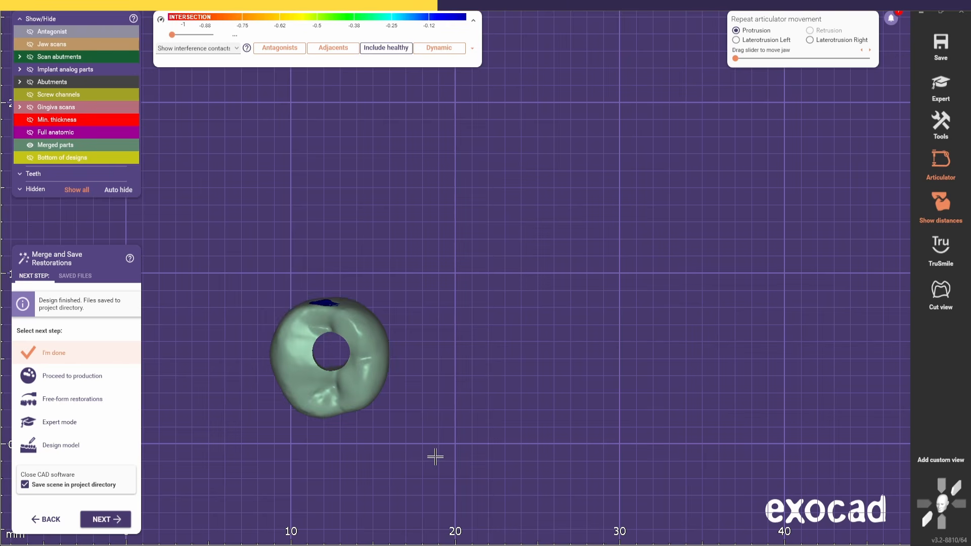